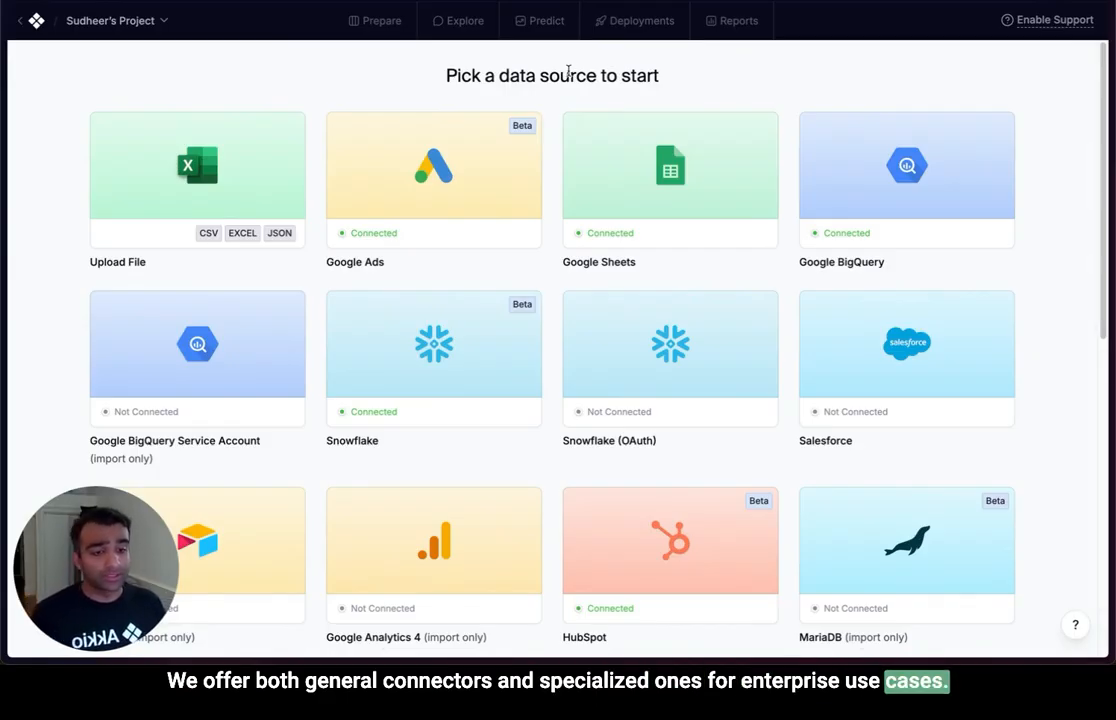
Look through the available data source connectors, from ad platforms and CRMs to data warehouses.
scroll(1080, 310, down, 1)
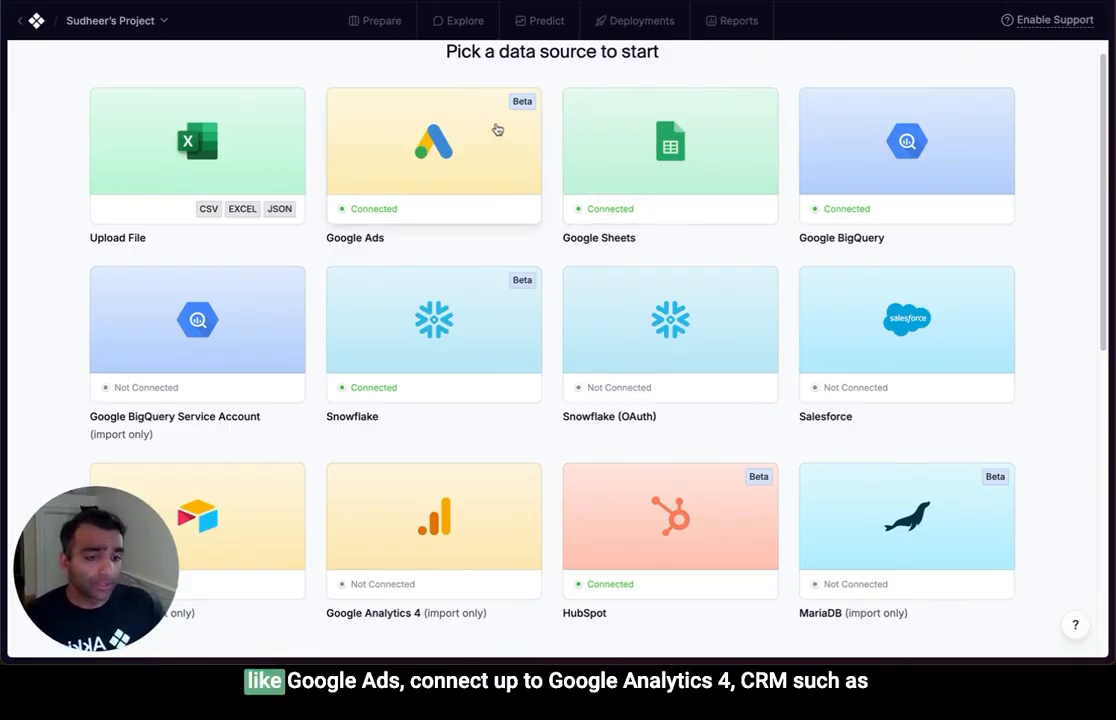
scroll(497, 130, down, 5)
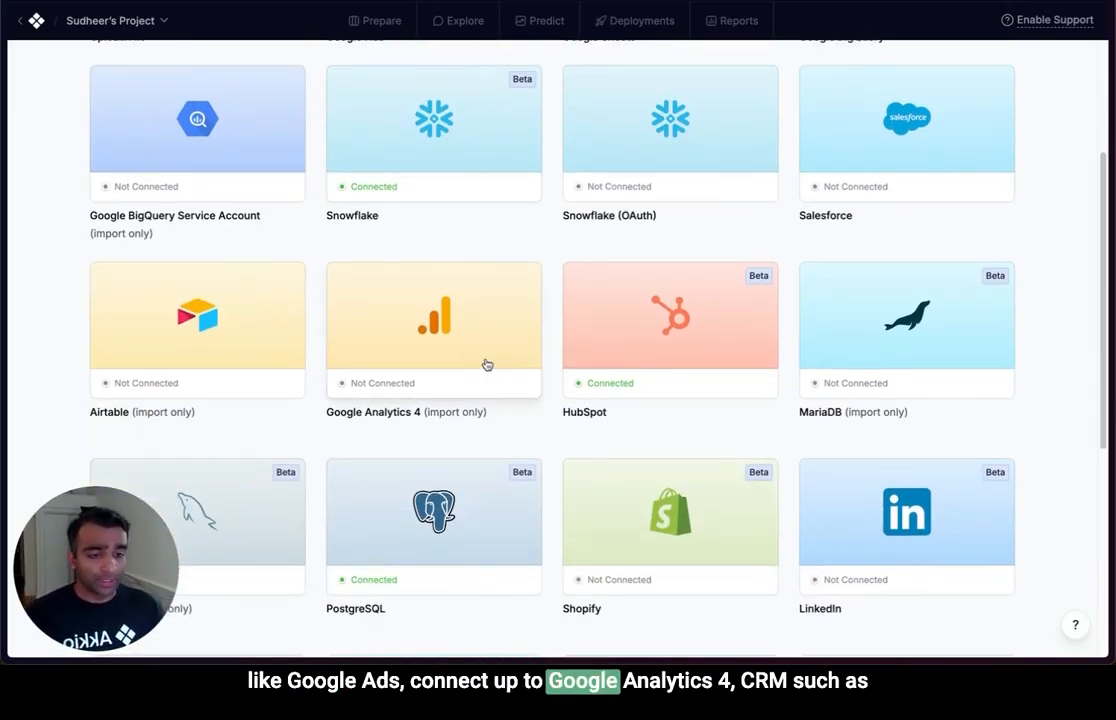
scroll(487, 364, up, 1)
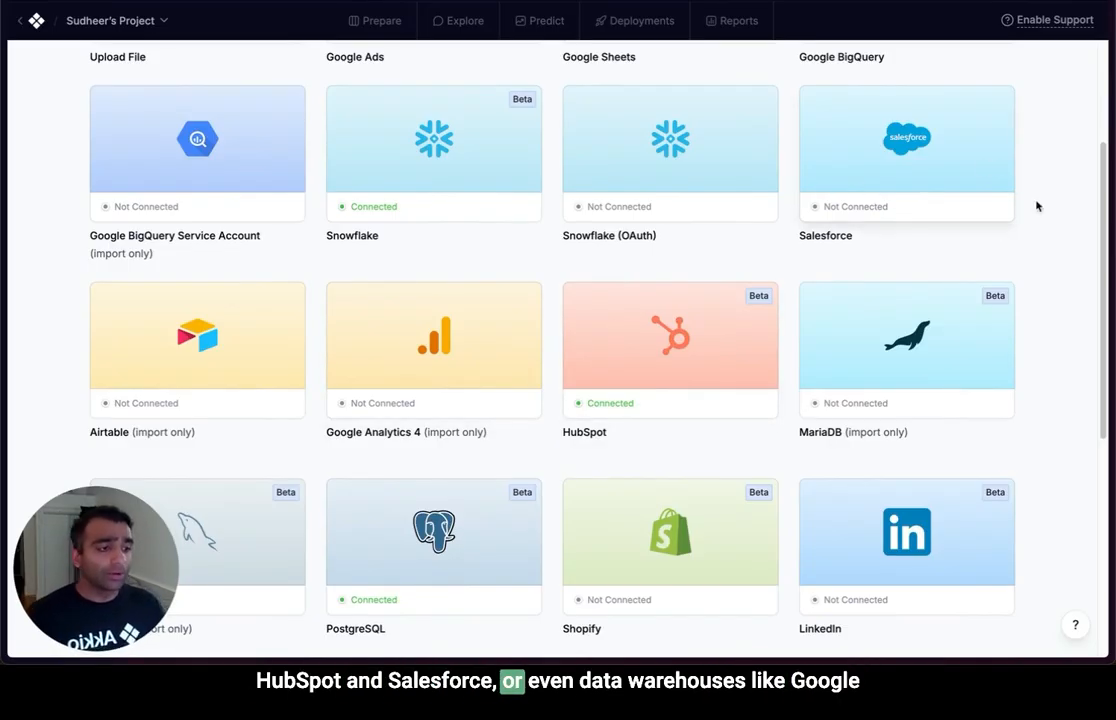
scroll(1045, 212, up, 3)
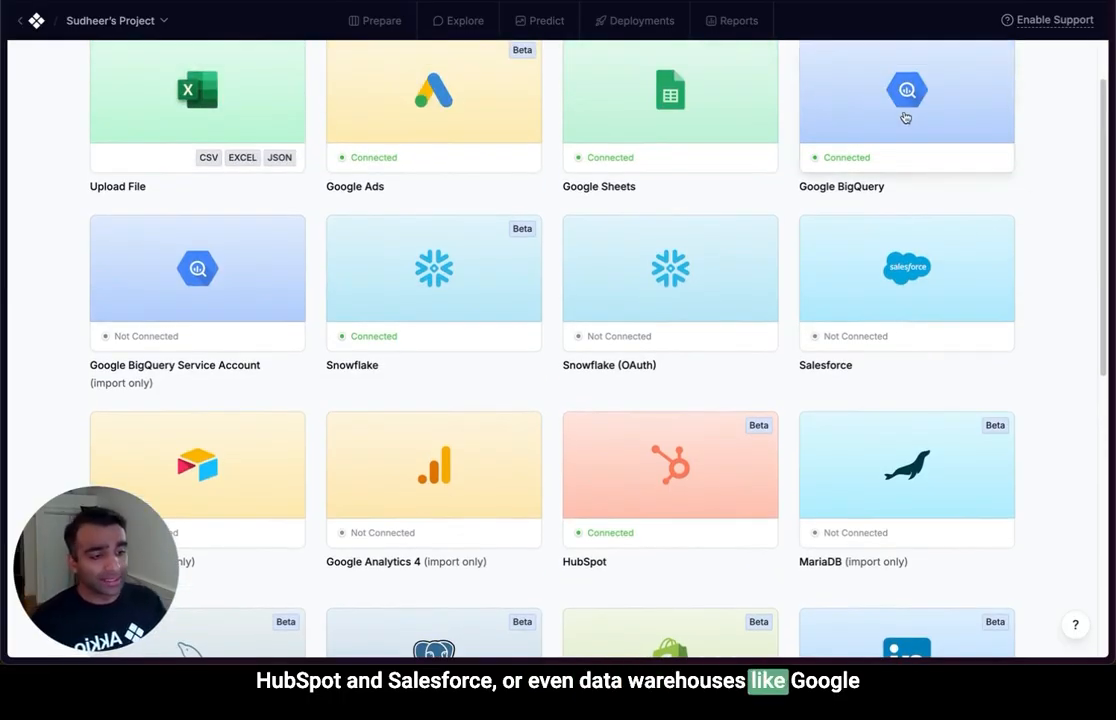
scroll(409, 299, down, 1)
scroll(410, 299, down, 10)
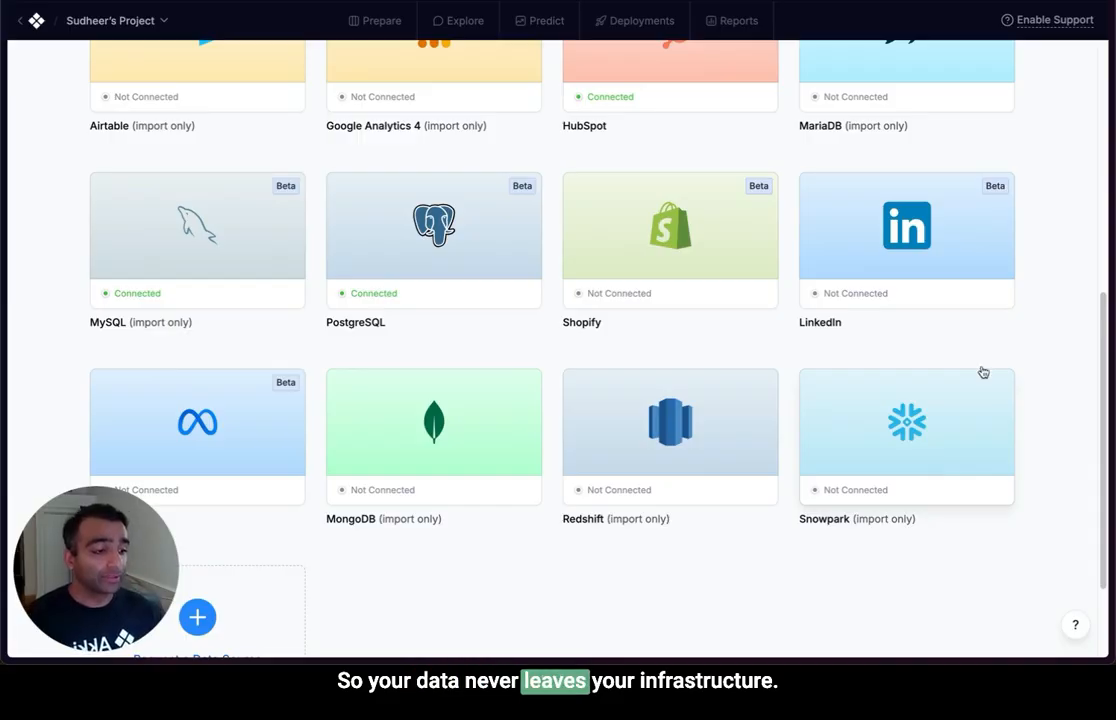
scroll(1030, 348, up, 5)
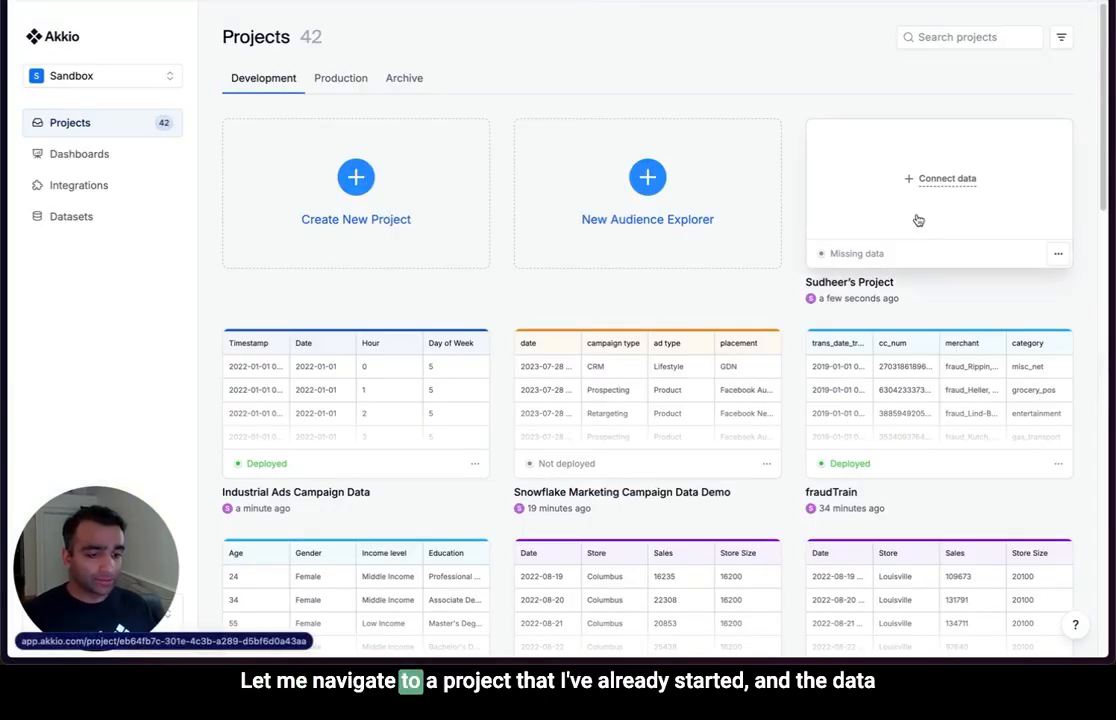
Open the Industrial Ads Campaign Data project and check the distribution of its Date column.
click(336, 389)
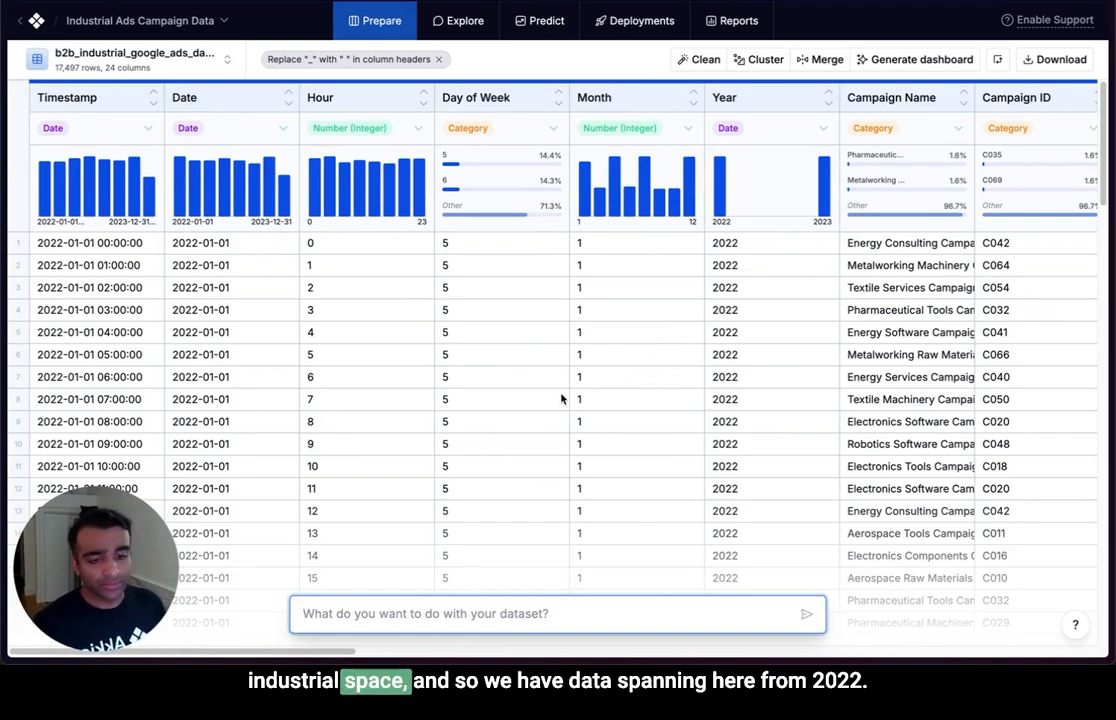
click(215, 170)
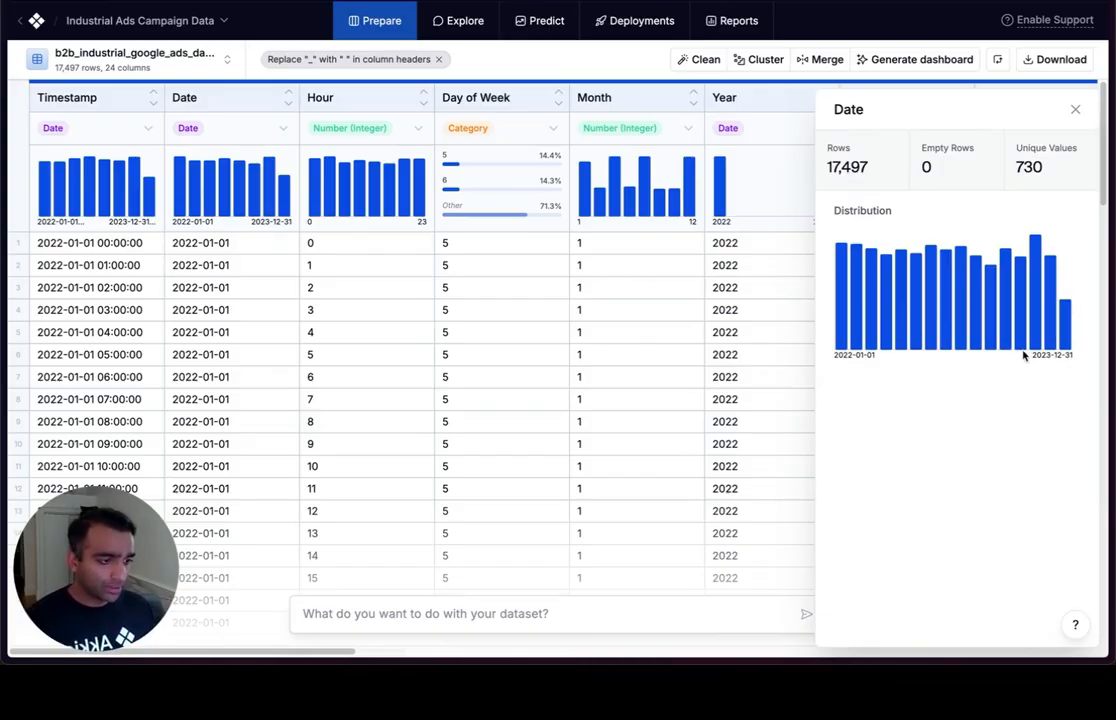
key(Escape)
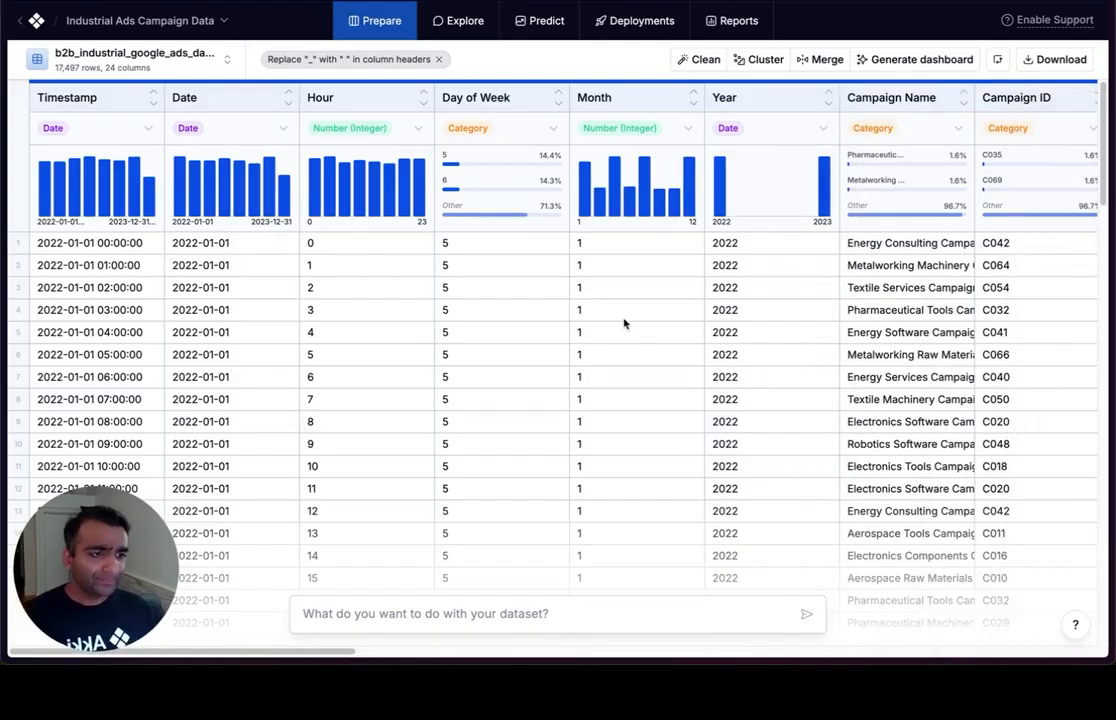
Examine the dataset's columns, from campaign and ad group details through performance metrics to device and ad position.
scroll(625, 322, right, 5)
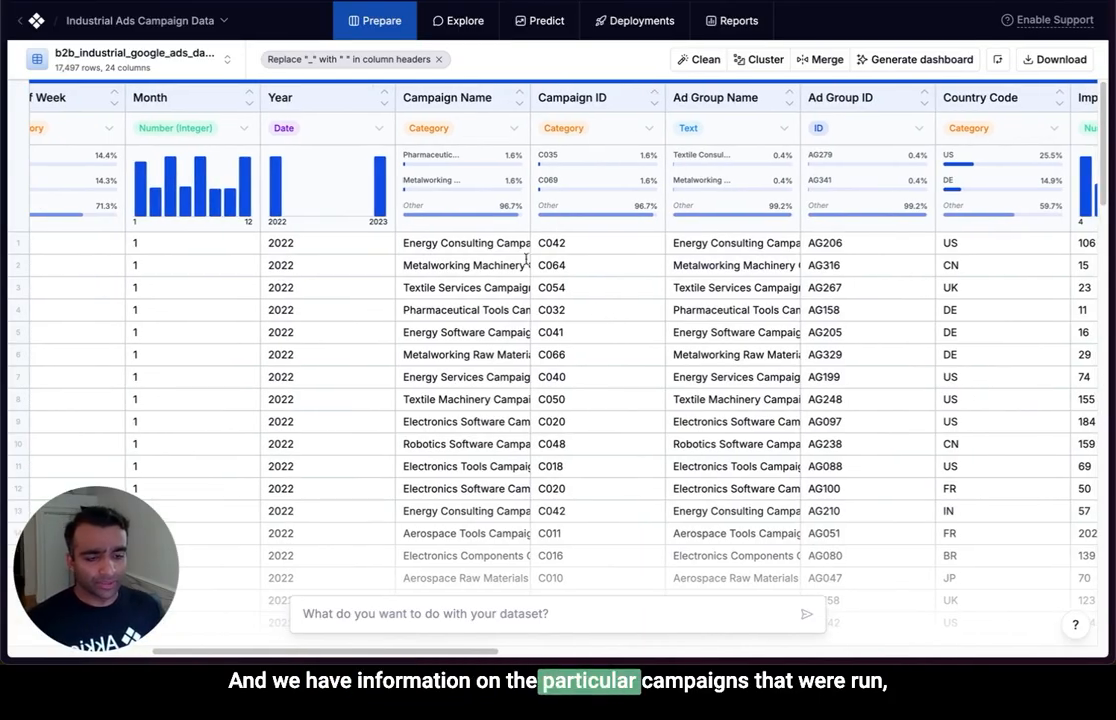
scroll(519, 305, right, 2)
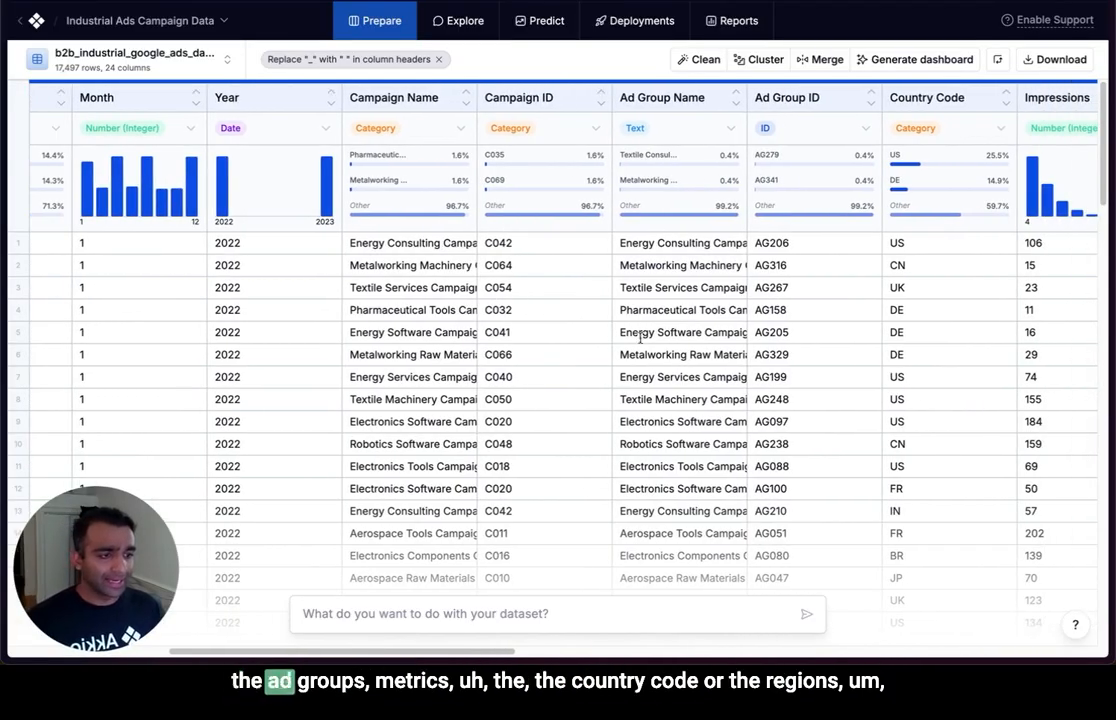
scroll(640, 340, right, 10)
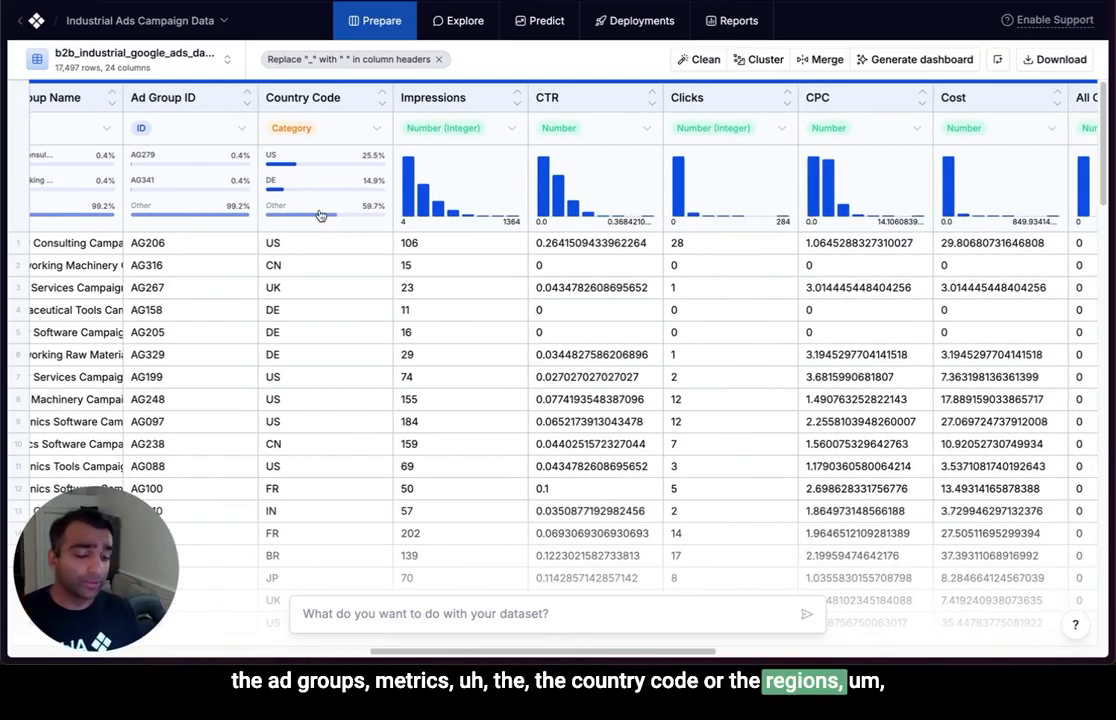
scroll(450, 269, right, 7)
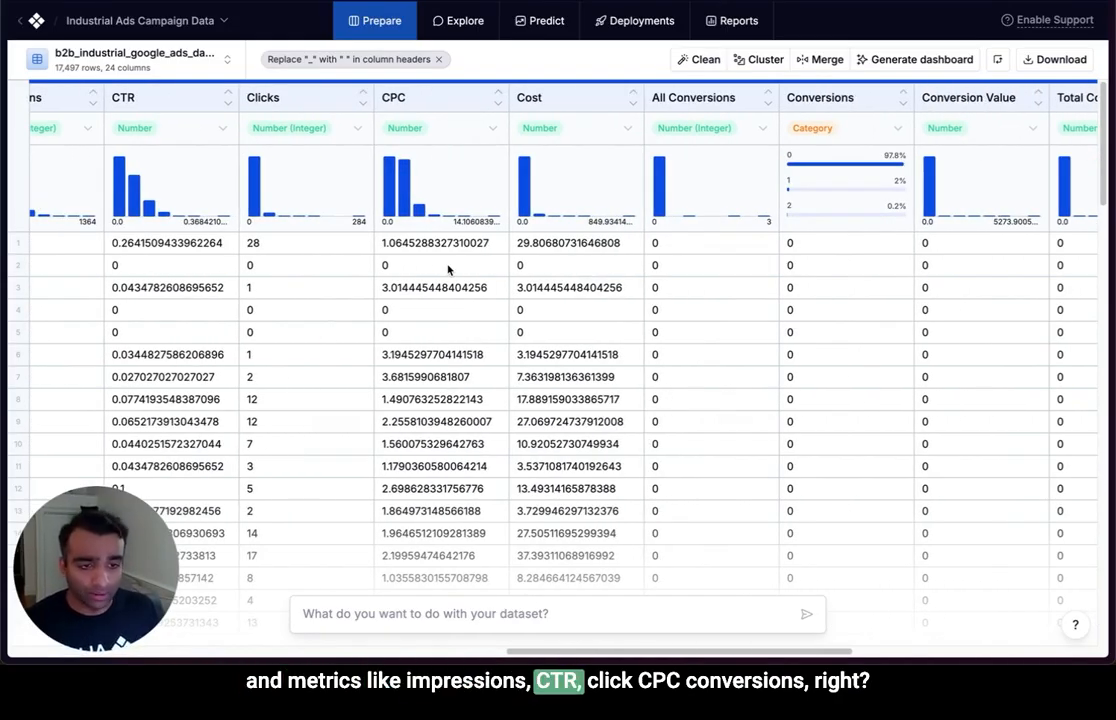
scroll(450, 269, right, 9)
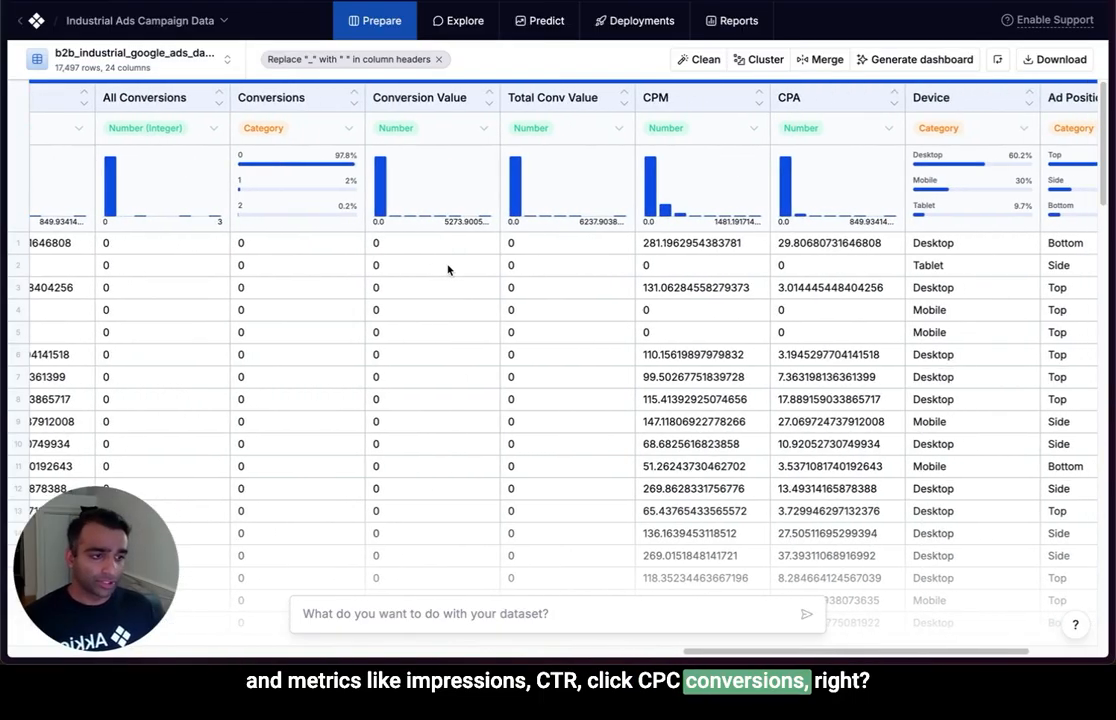
scroll(448, 269, right, 1)
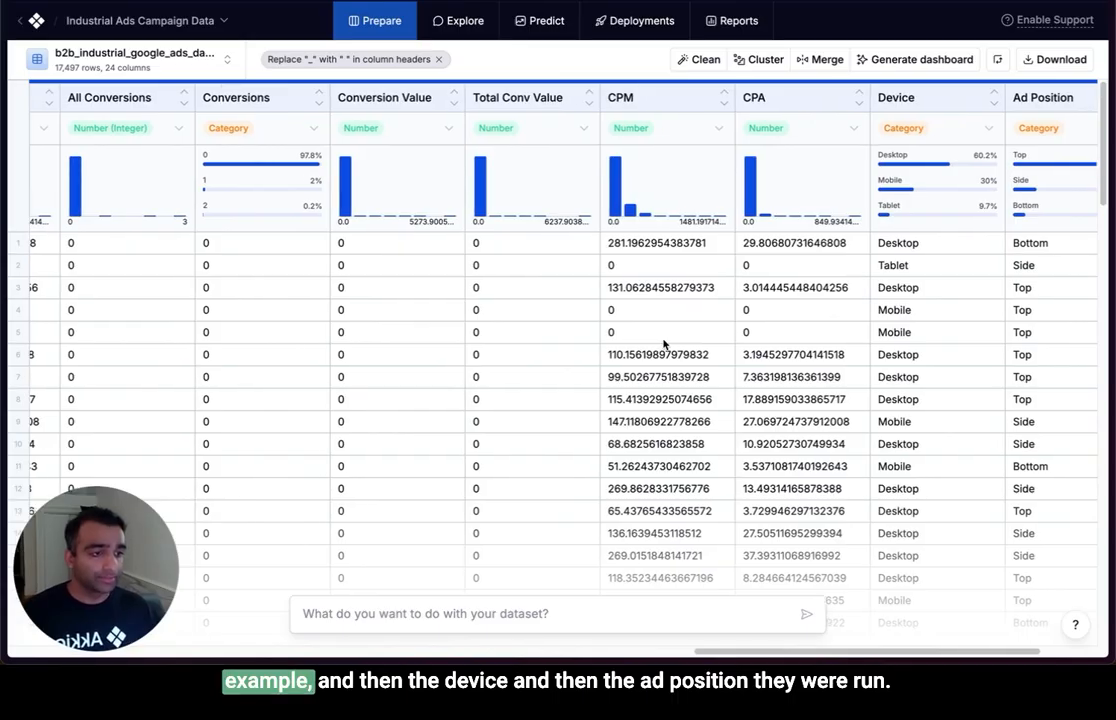
scroll(630, 344, right, 4)
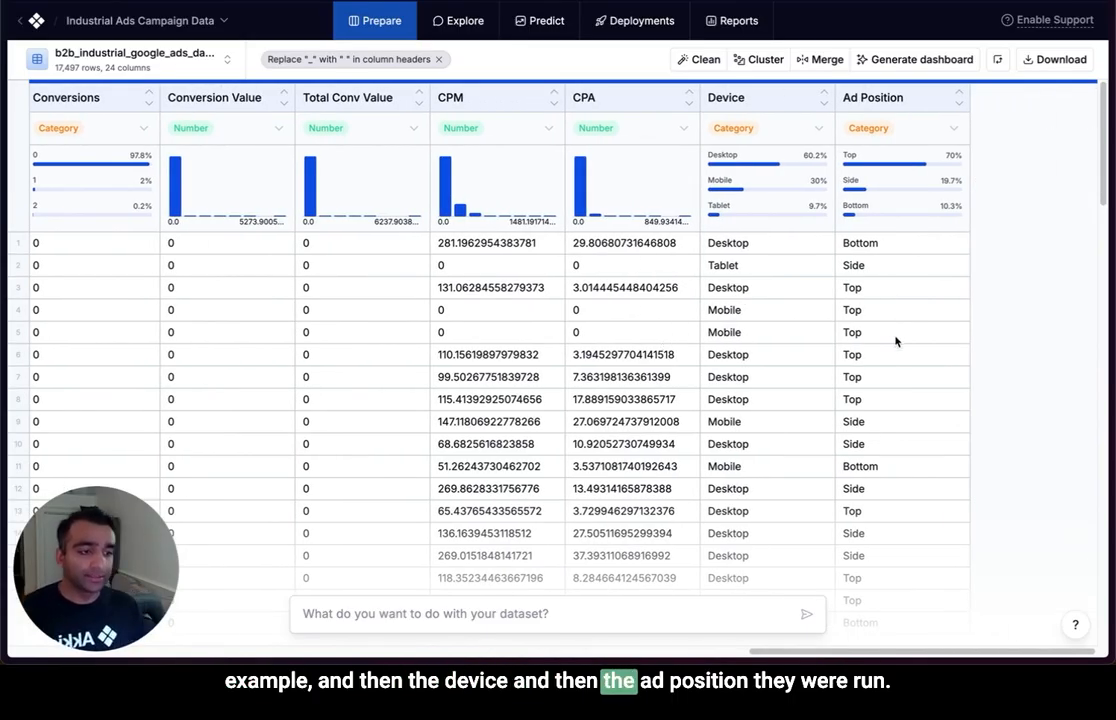
scroll(760, 371, left, 5)
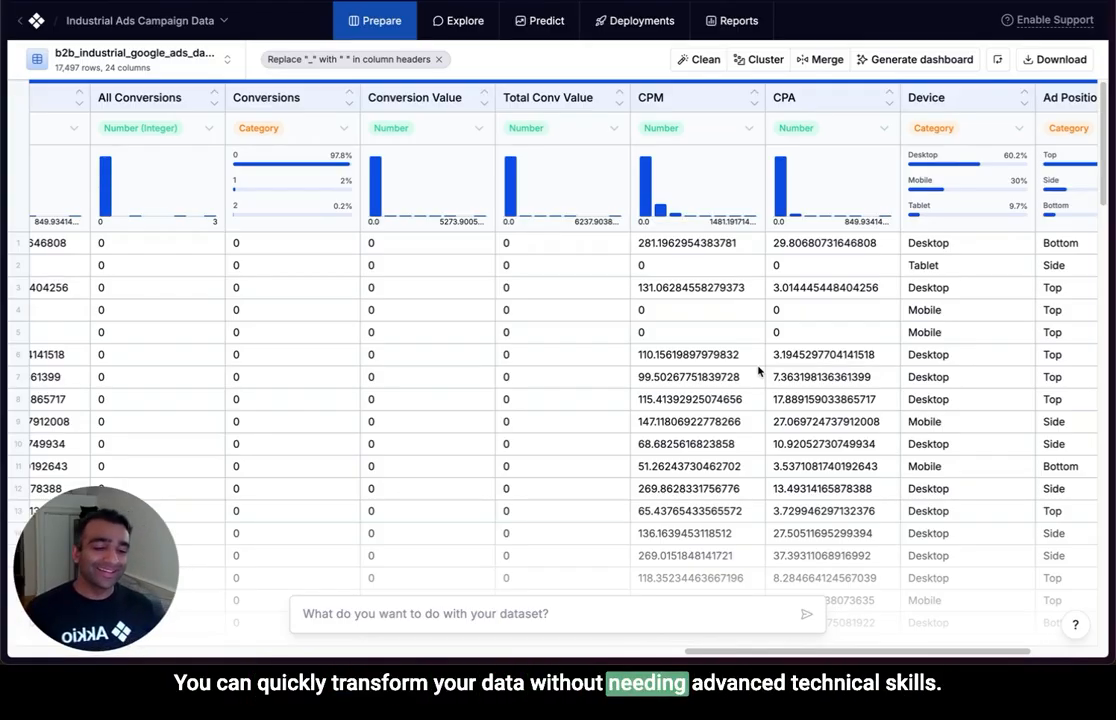
scroll(729, 349, left, 5)
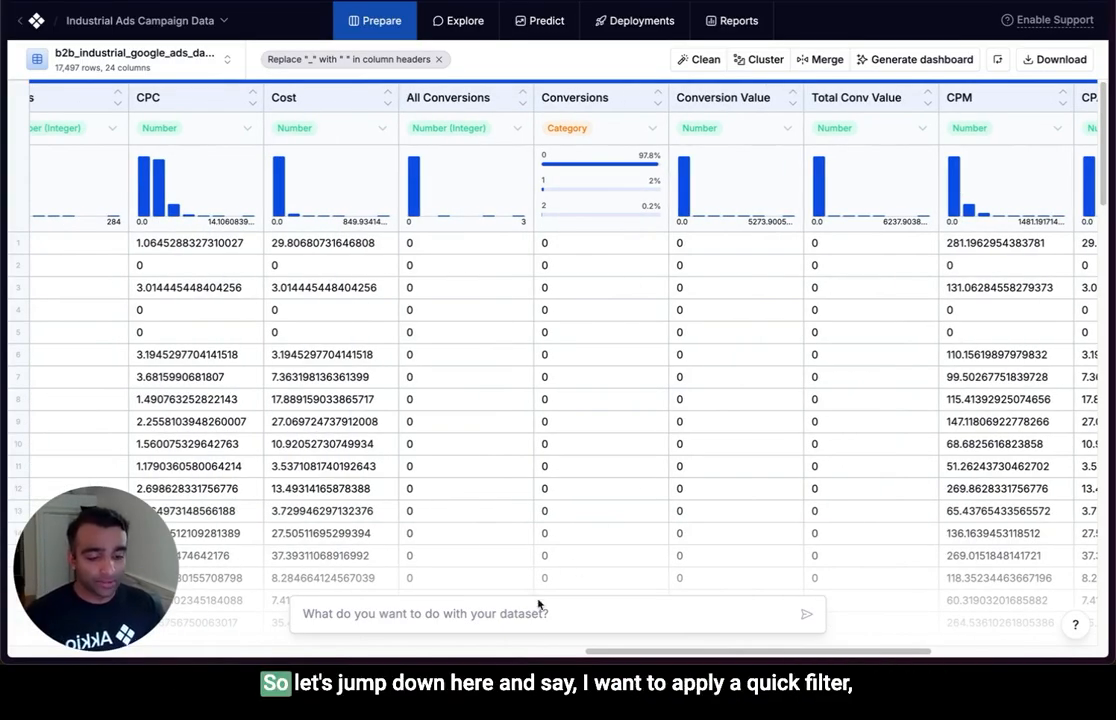
Preview a dataset transform with the prompt "filter my data for desktop device" and discard it without applying it.
click(524, 621)
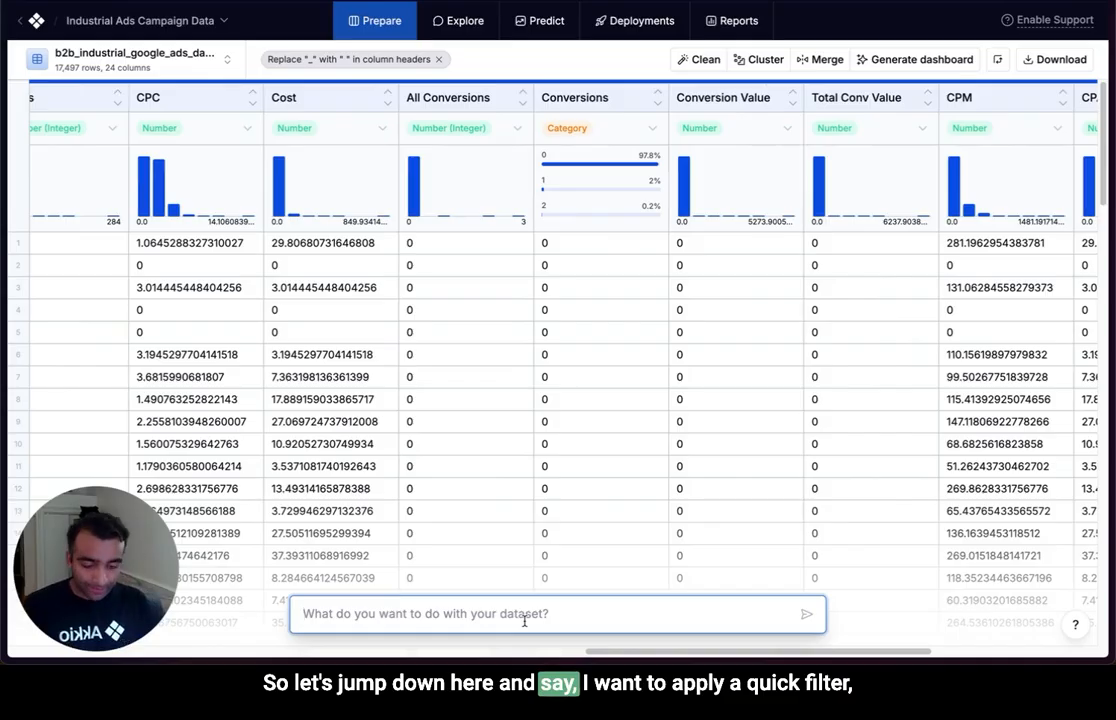
text(filter)
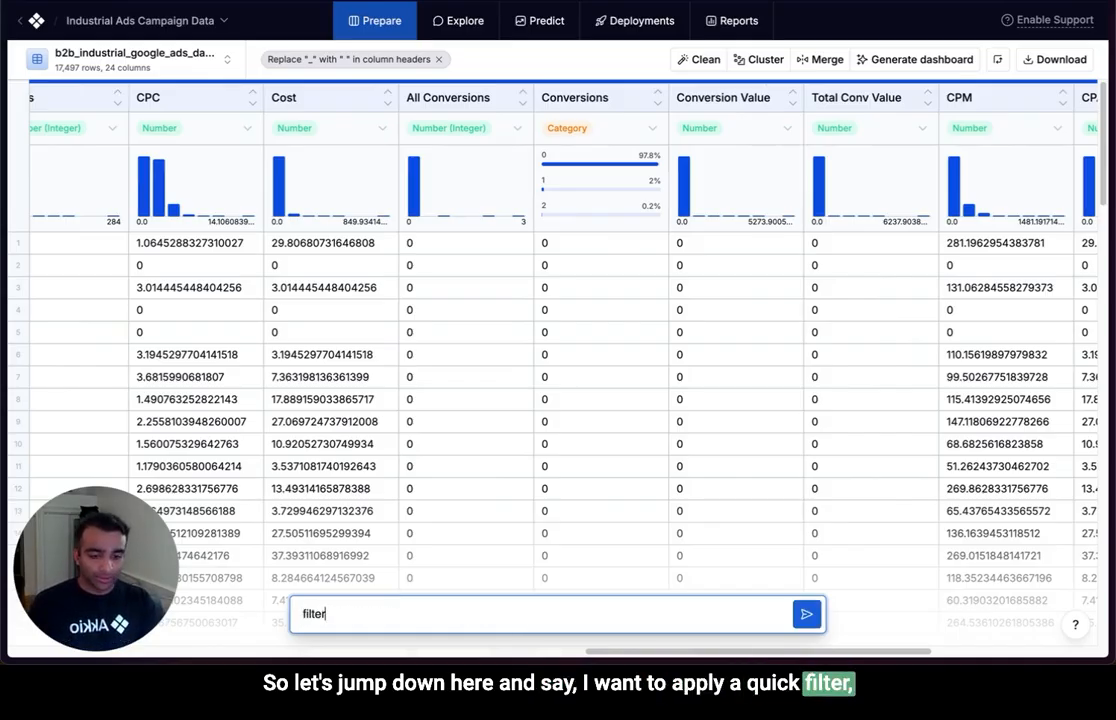
text( my data for desktop device)
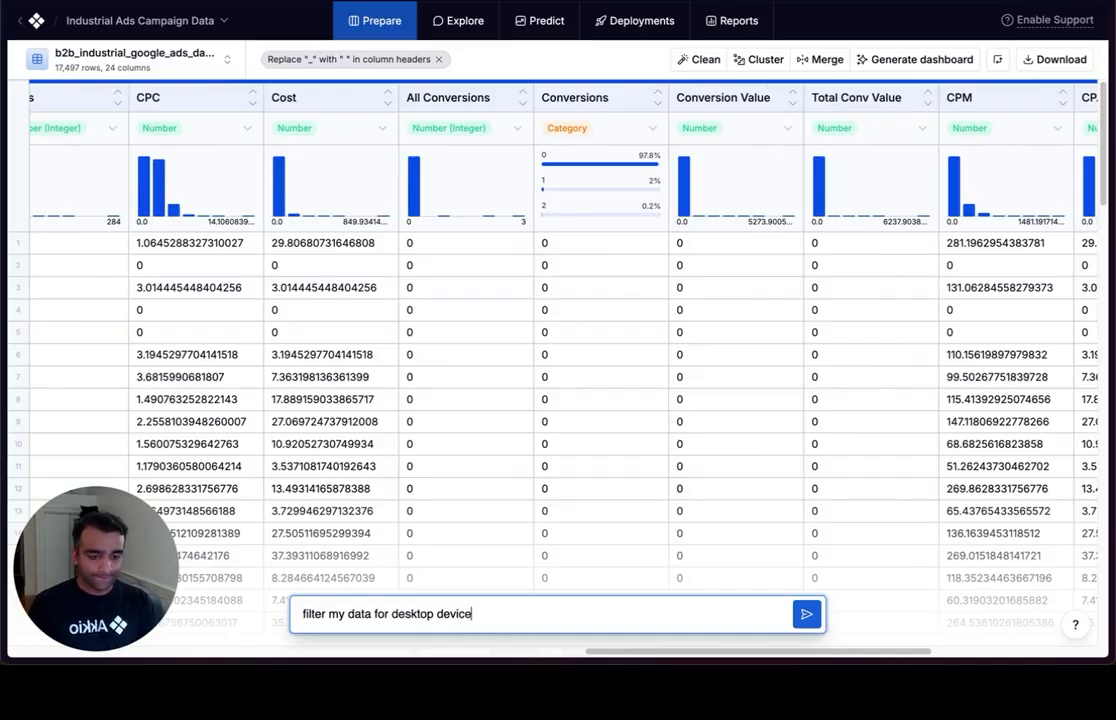
key(Return)
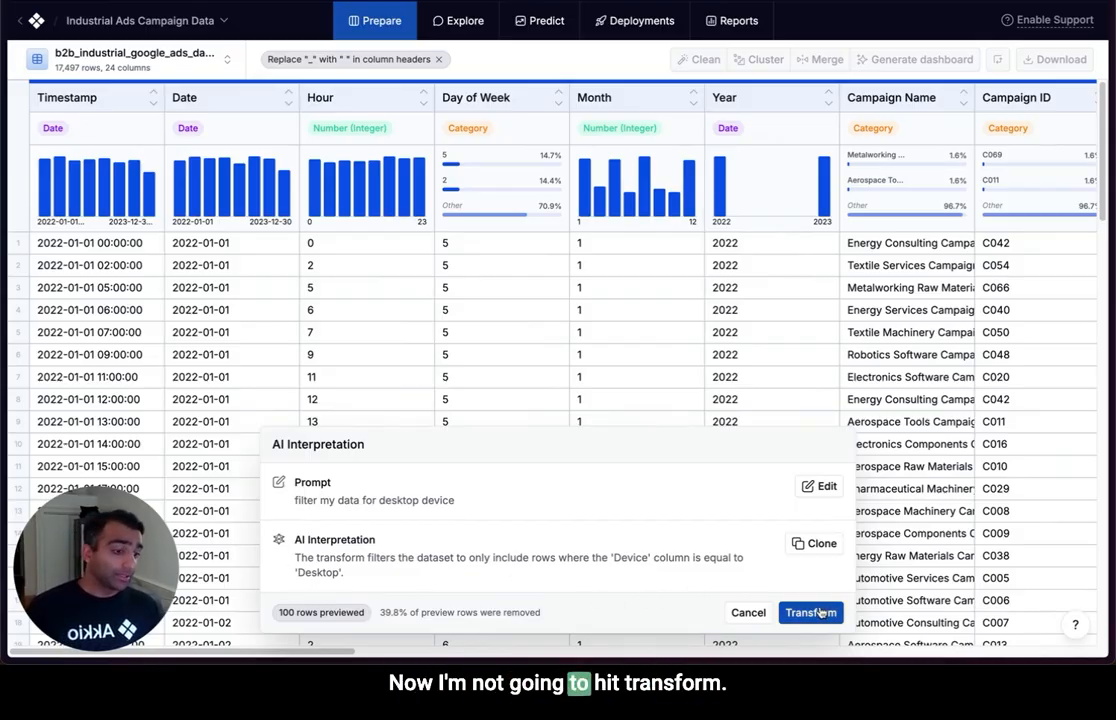
click(748, 612)
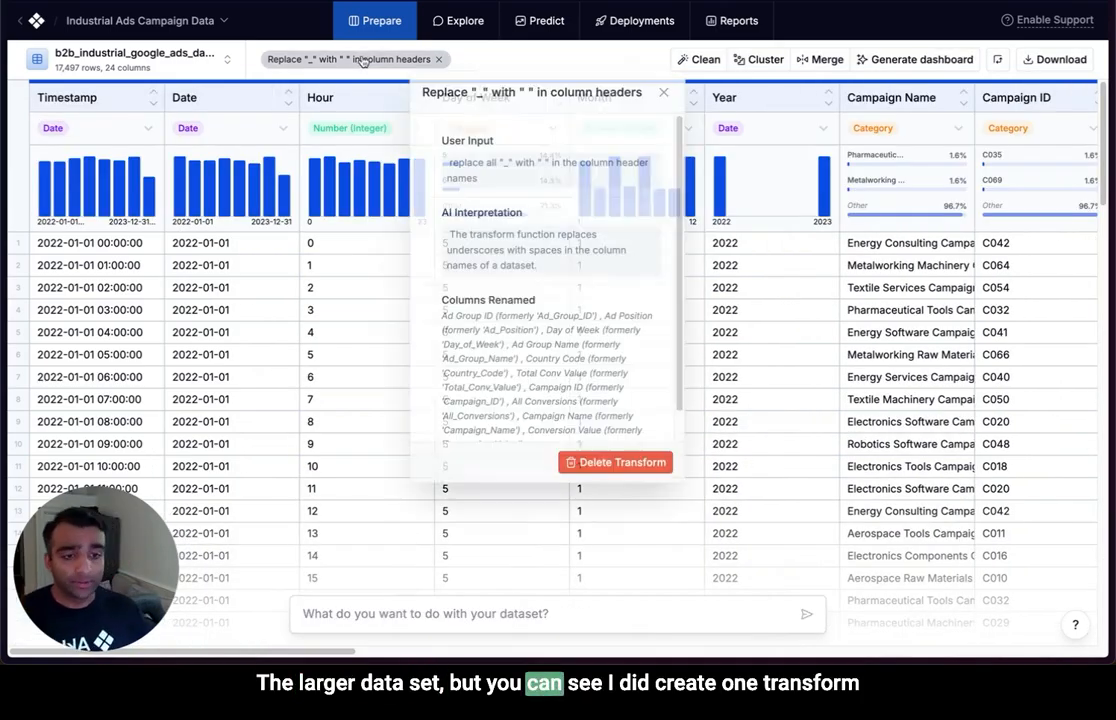
Review the details of the existing column header transform and the renamed campaign and performance metric columns.
click(345, 59)
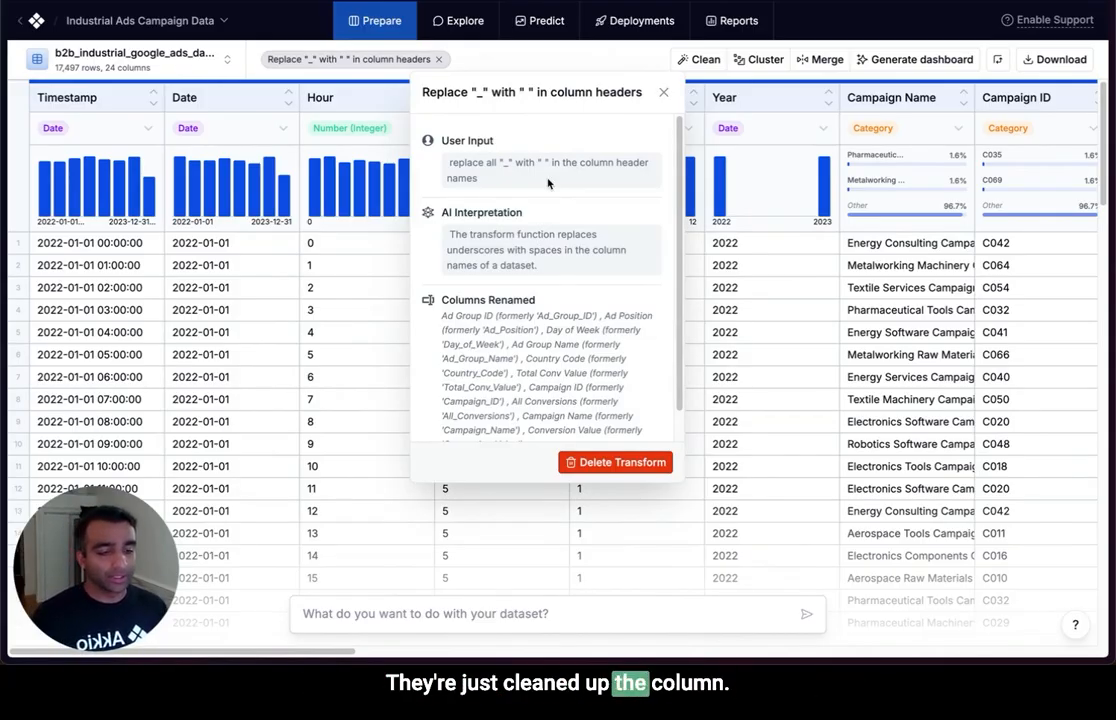
scroll(640, 359, right, 10)
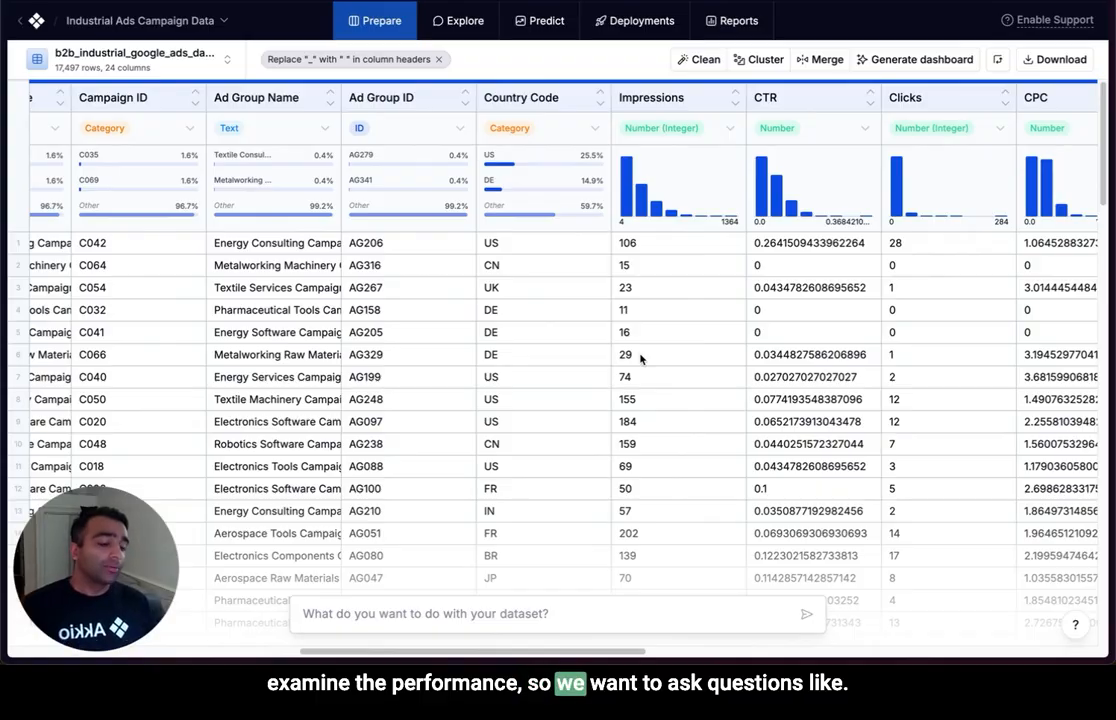
scroll(640, 359, right, 5)
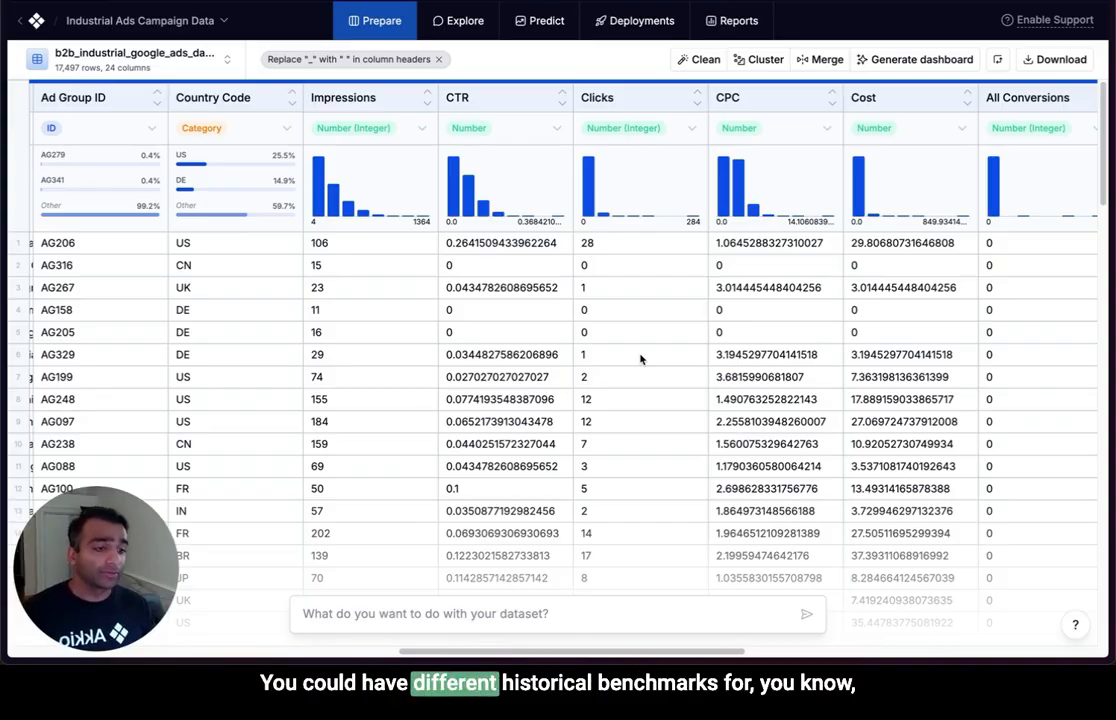
scroll(640, 358, right, 5)
scroll(640, 354, right, 1)
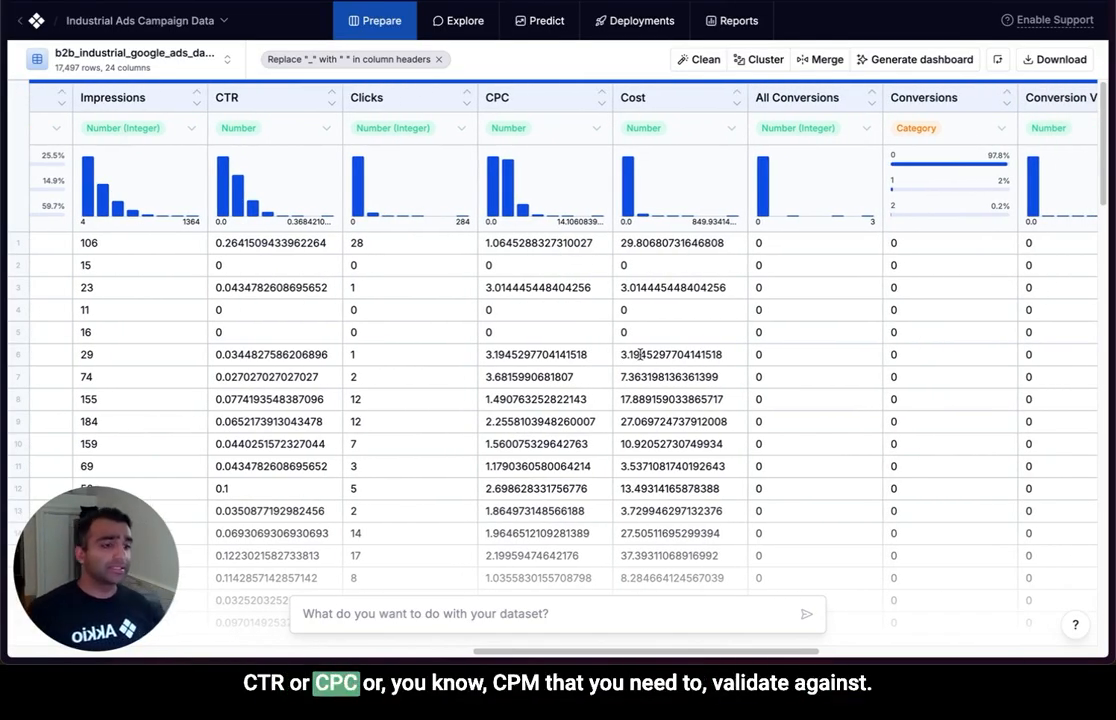
scroll(640, 354, right, 20)
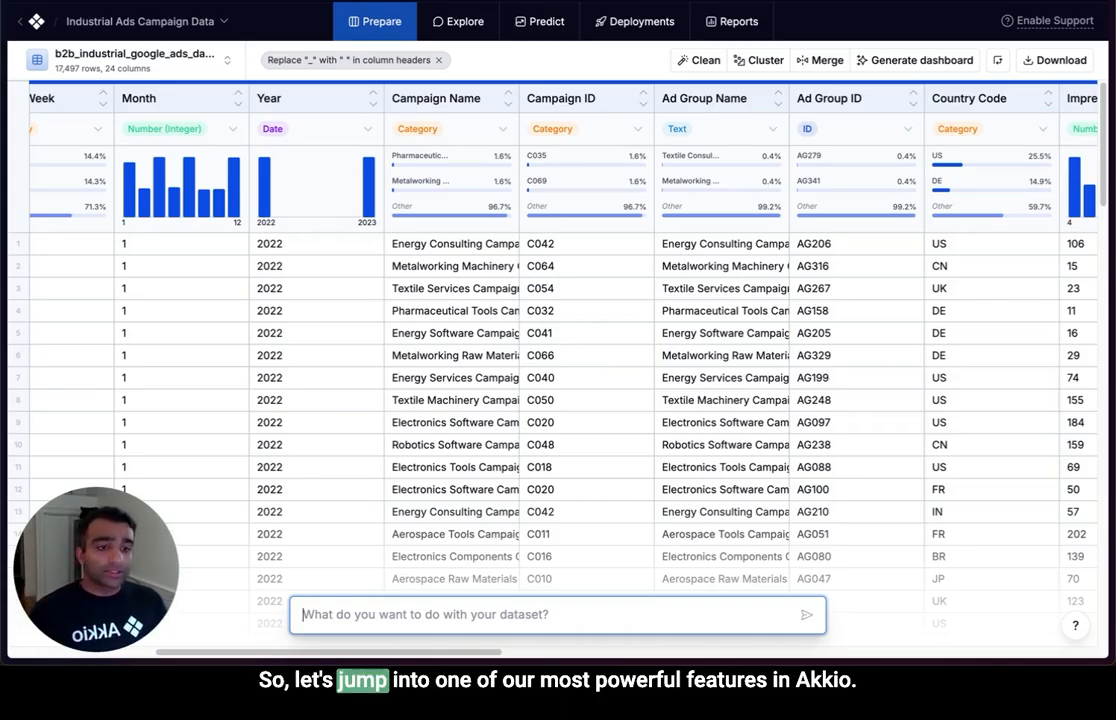
In Chat Explore, run the suggested narrative summary of 2023's top-performing audience segments by clicks, impressions, Conversions, CTR, CPM and CPA, and read the answer.
click(458, 21)
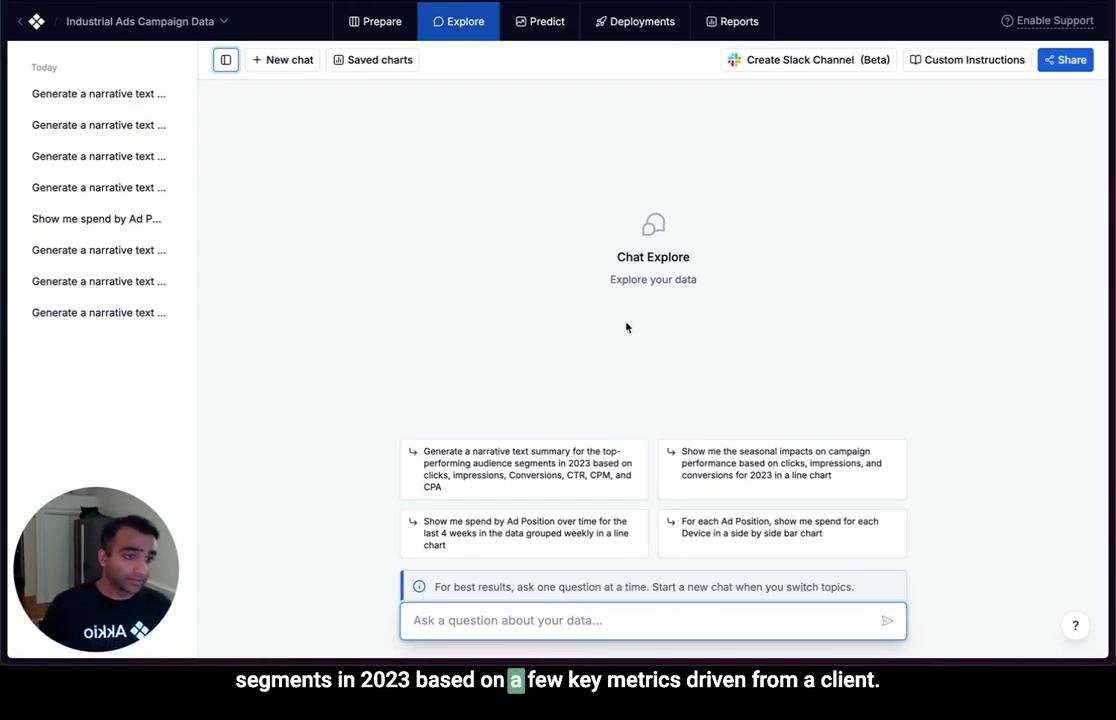
click(600, 489)
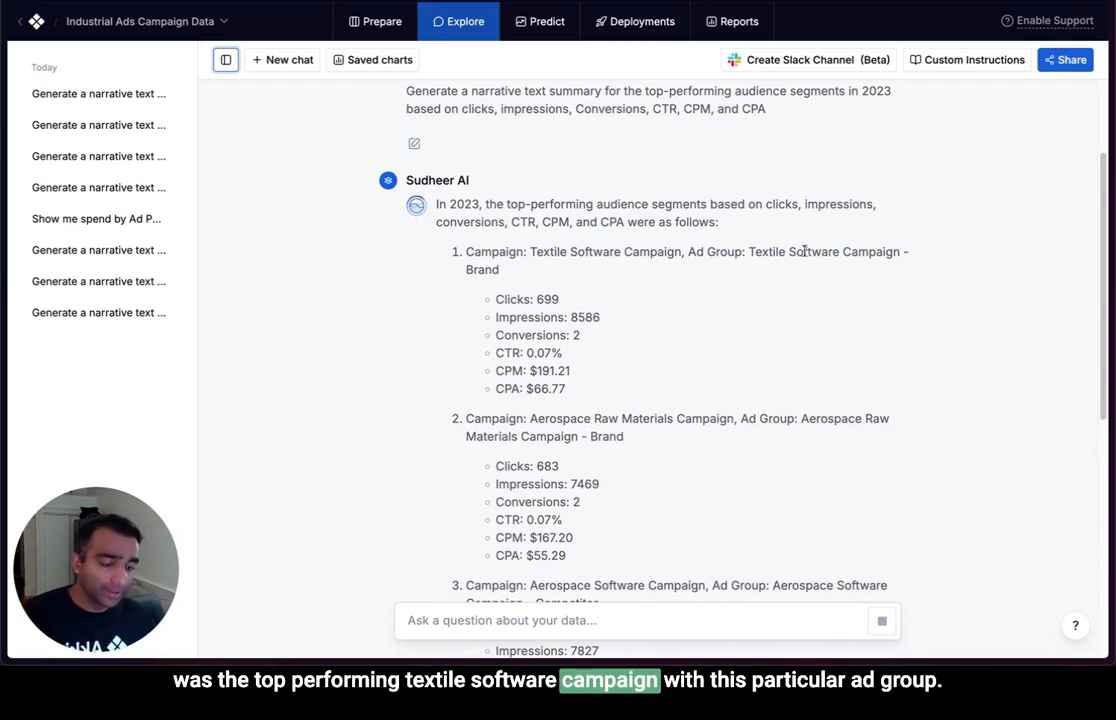
scroll(755, 331, up, 2)
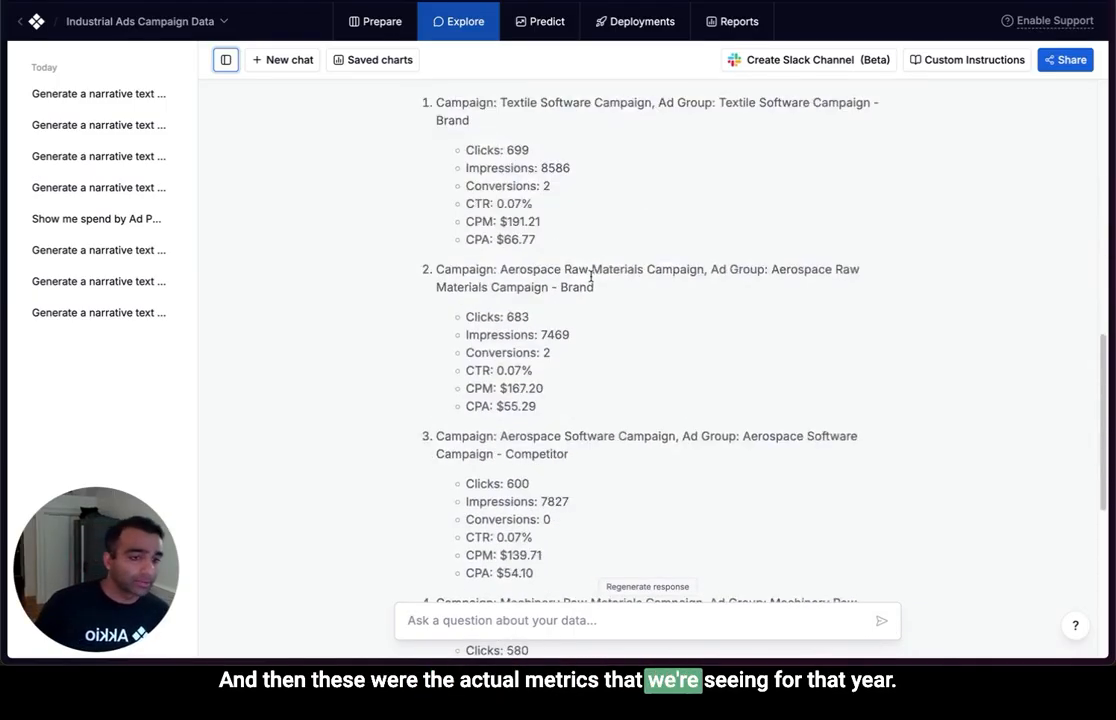
scroll(591, 281, up, 3)
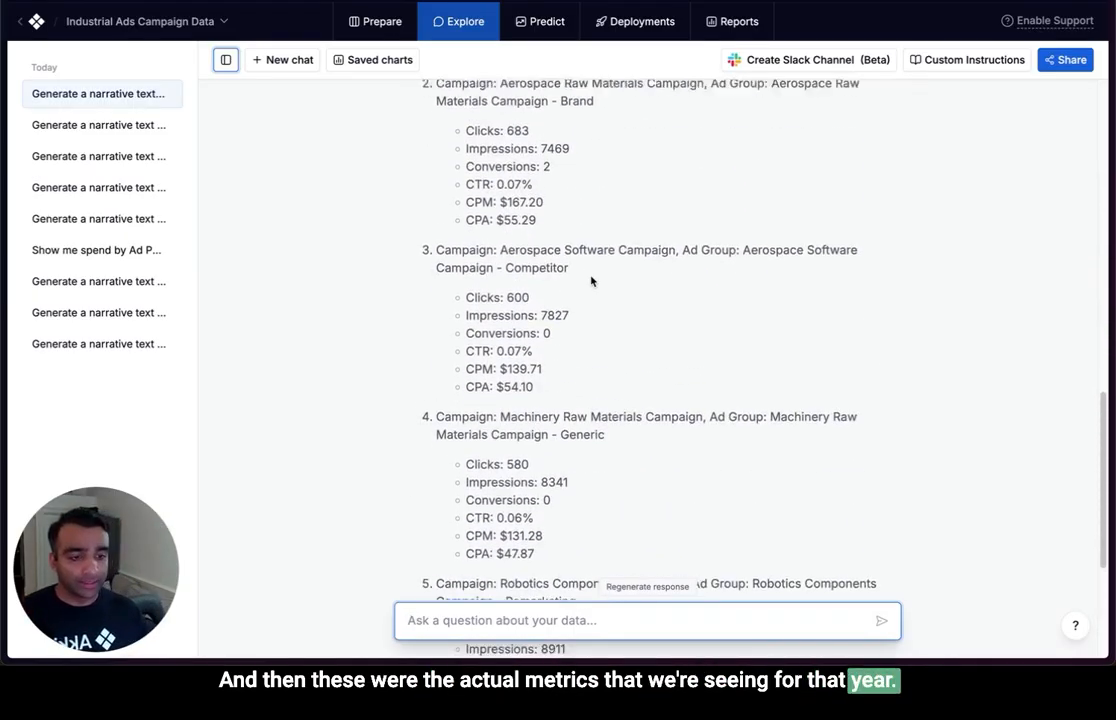
scroll(591, 281, up, 2)
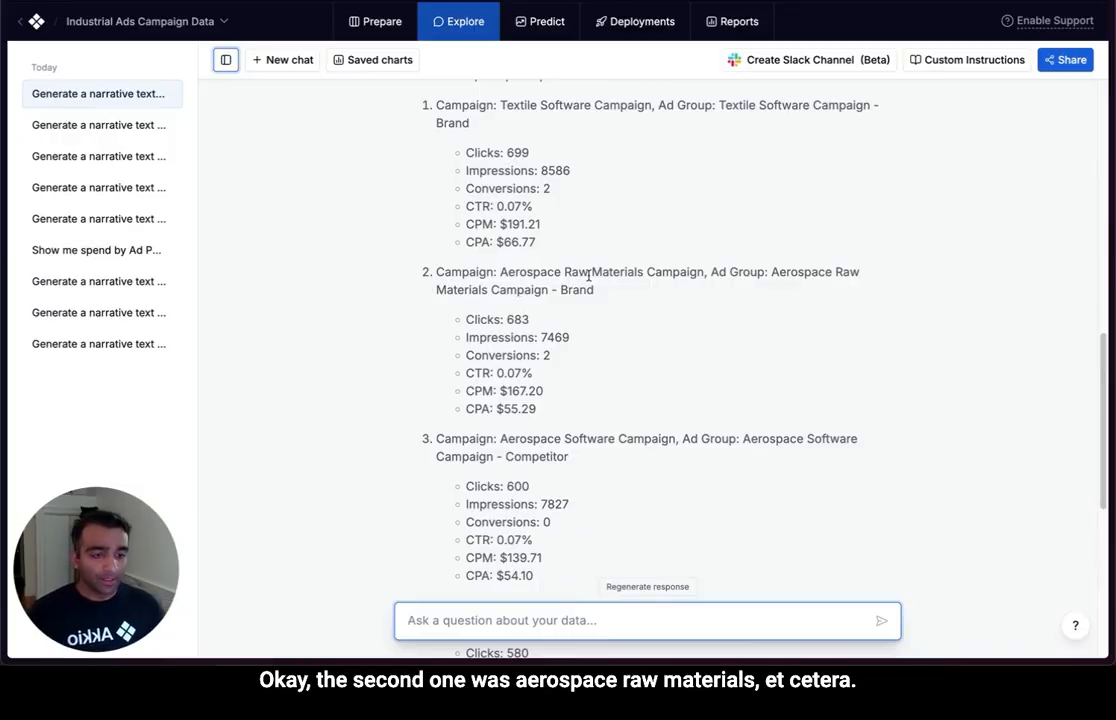
scroll(672, 291, down, 1)
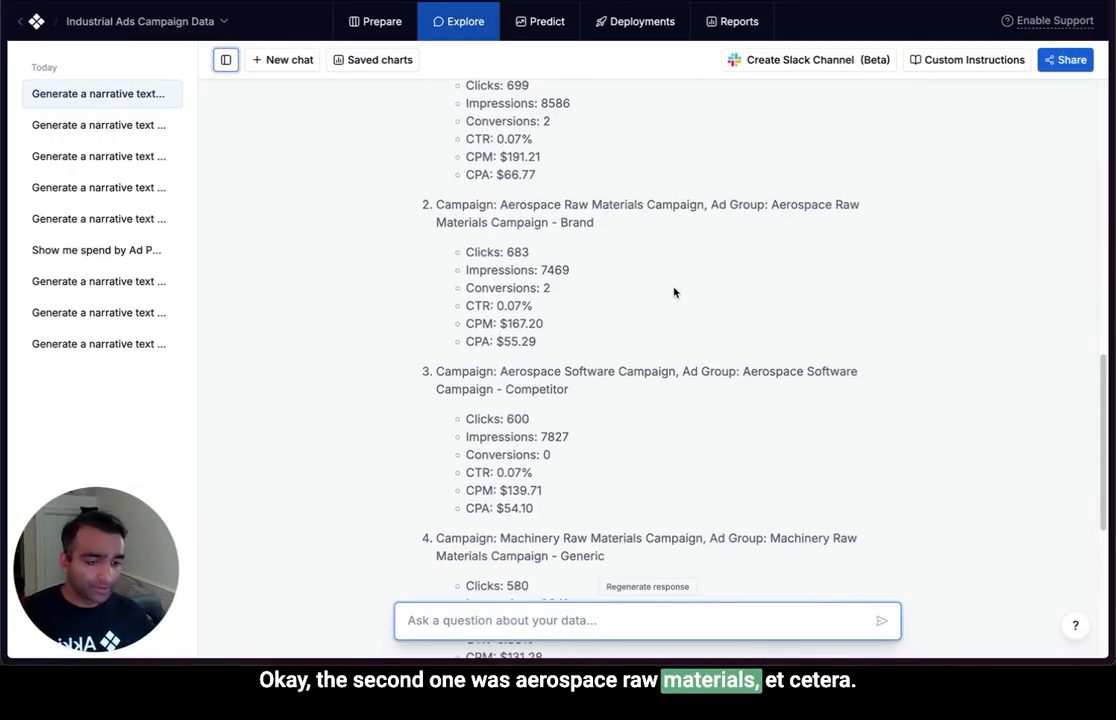
scroll(674, 292, down, 4)
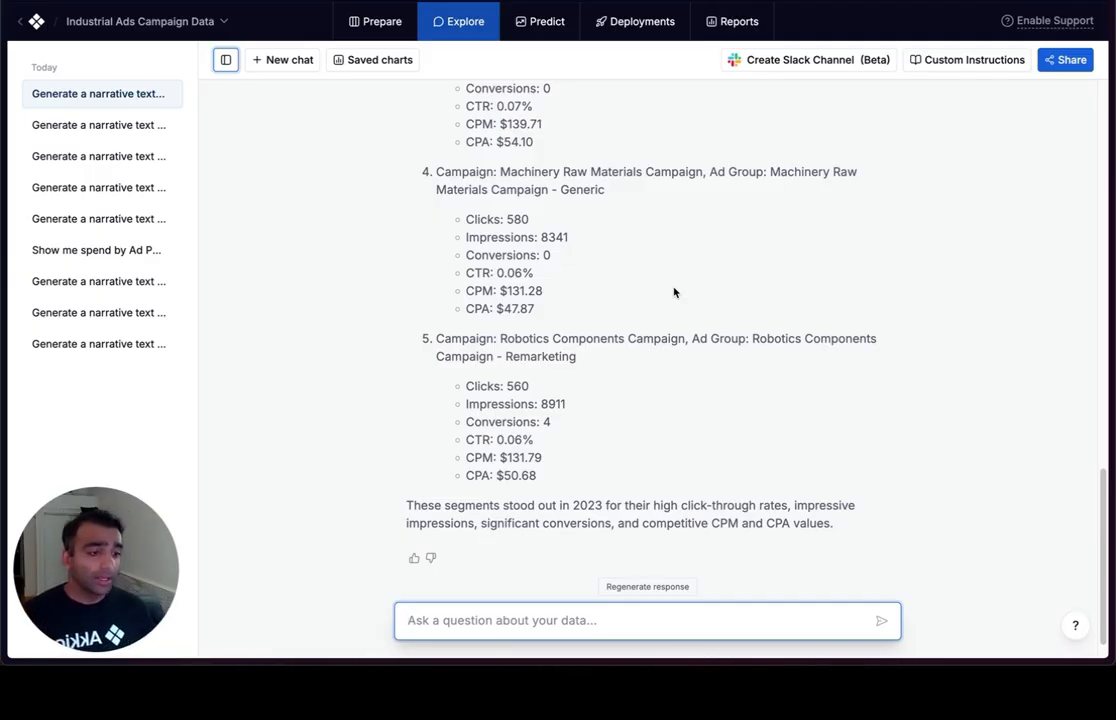
Copy the saved prompt about seasonal impacts on 2023 campaign clicks, impressions and conversions in a line chart from Custom Instructions and run it in the chat.
scroll(674, 292, up, 1)
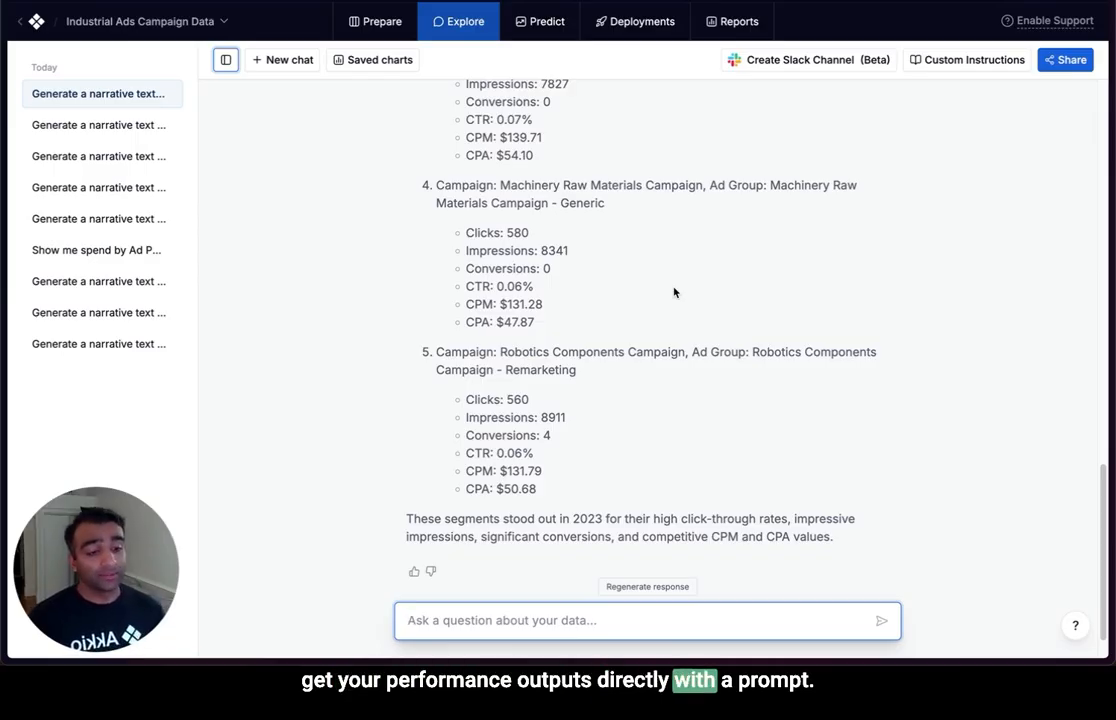
scroll(829, 185, down, 1)
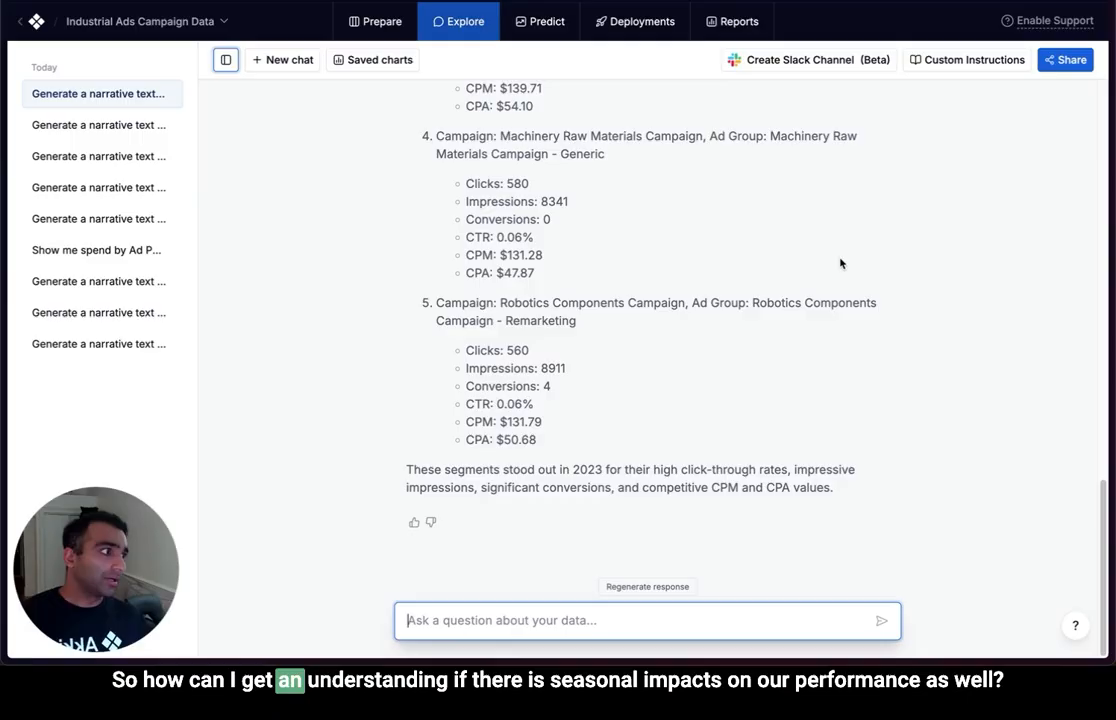
click(962, 59)
scroll(424, 500, down, 1)
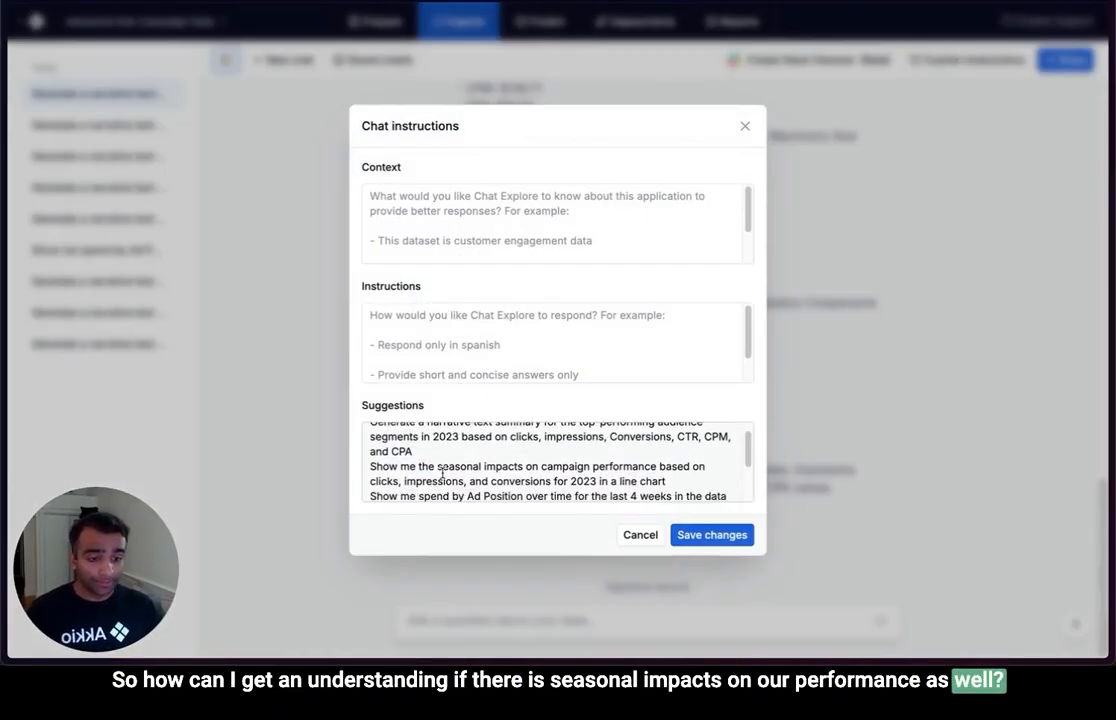
drag(666, 473, 362, 461)
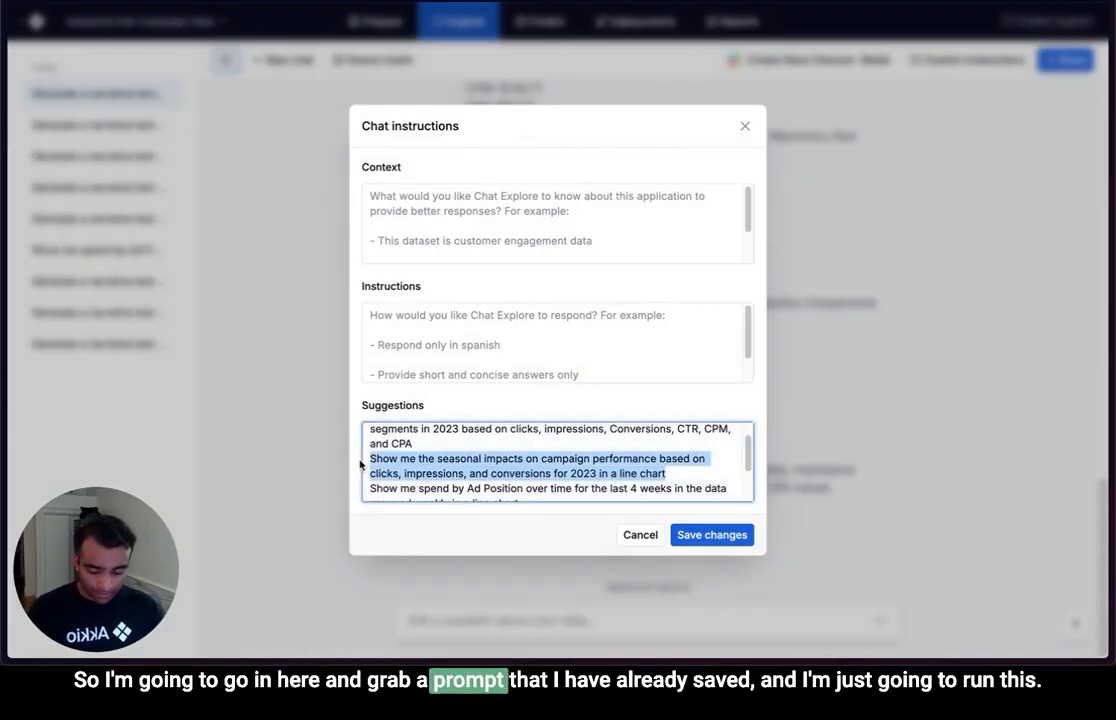
key(ctrl+c)
click(867, 451)
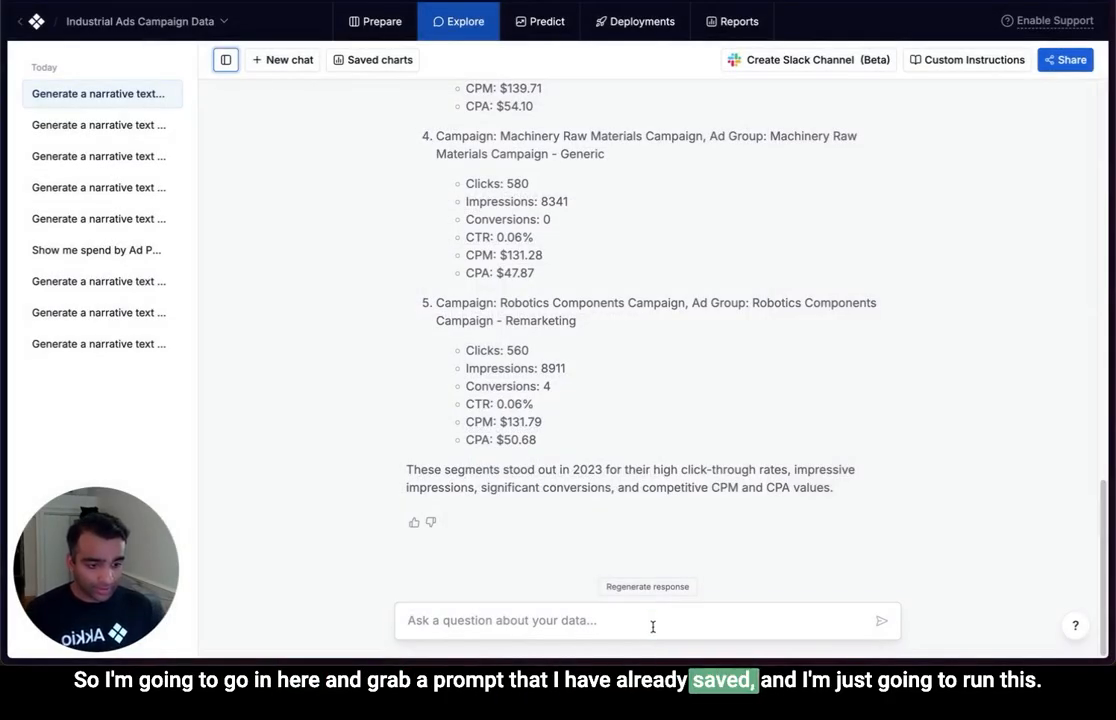
click(653, 623)
key(ctrl+v)
key(Return)
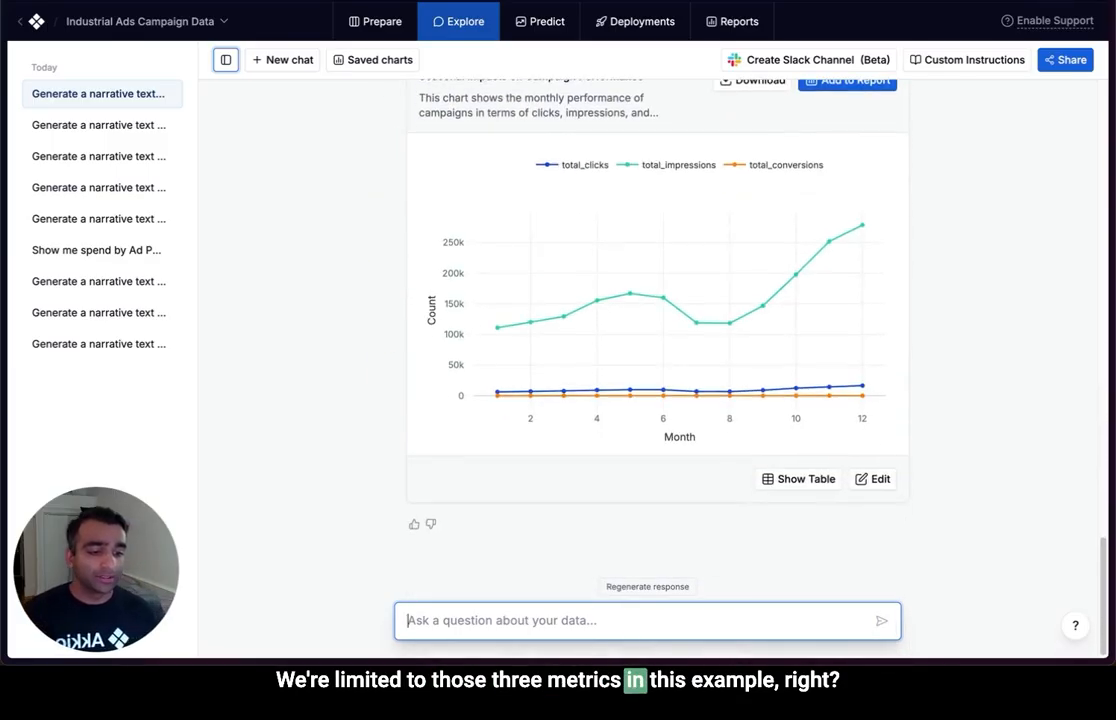
Zoom the seasonal impacts chart in on the dip in total impressions around months 7 and 8, inspect the points, and reset the zoom.
scroll(983, 428, up, 2)
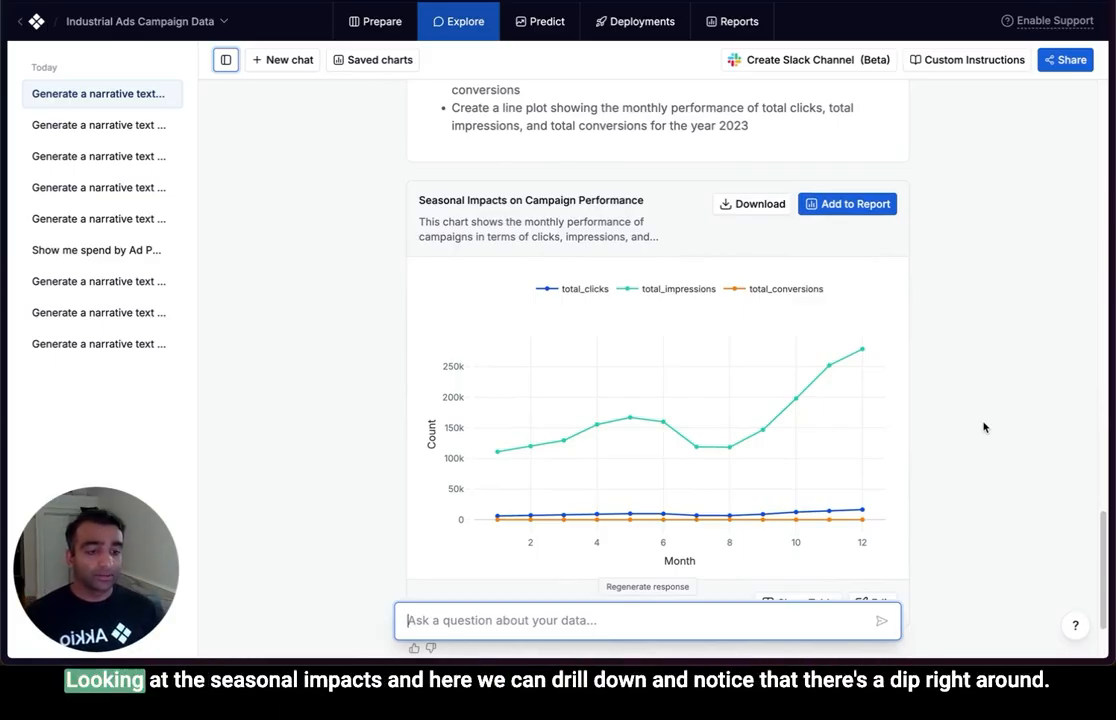
mouse_move(700, 446)
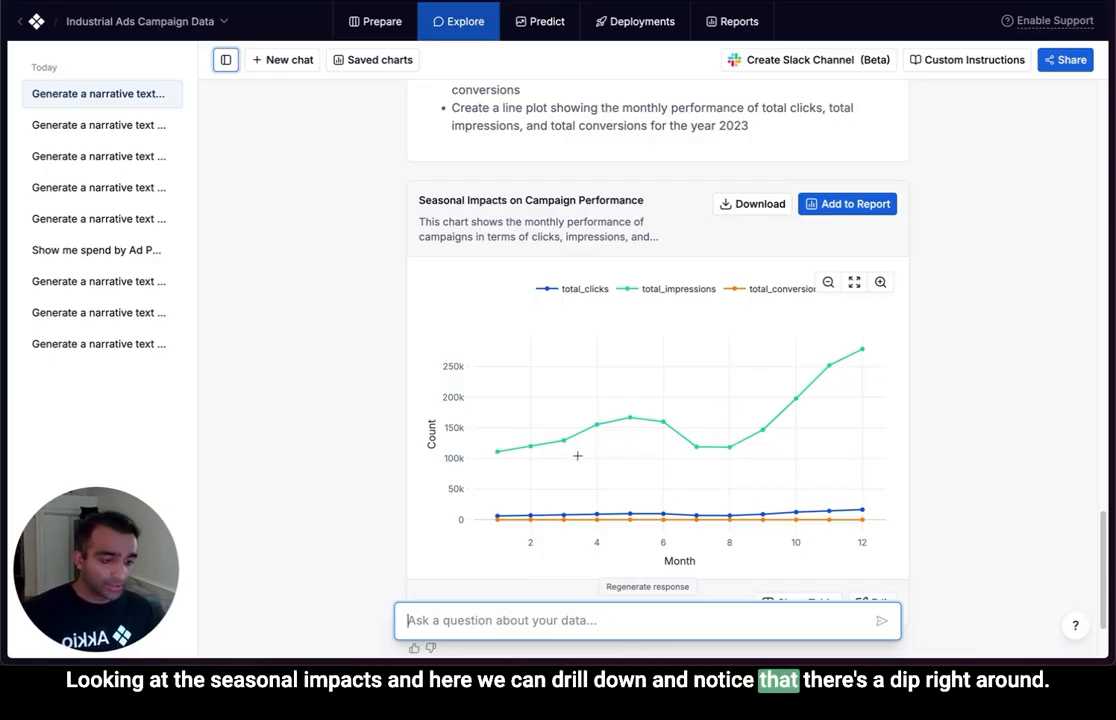
mouse_move(577, 455)
mouse_down()
mouse_move(665, 441)
mouse_move(771, 448)
mouse_up()
mouse_move(790, 446)
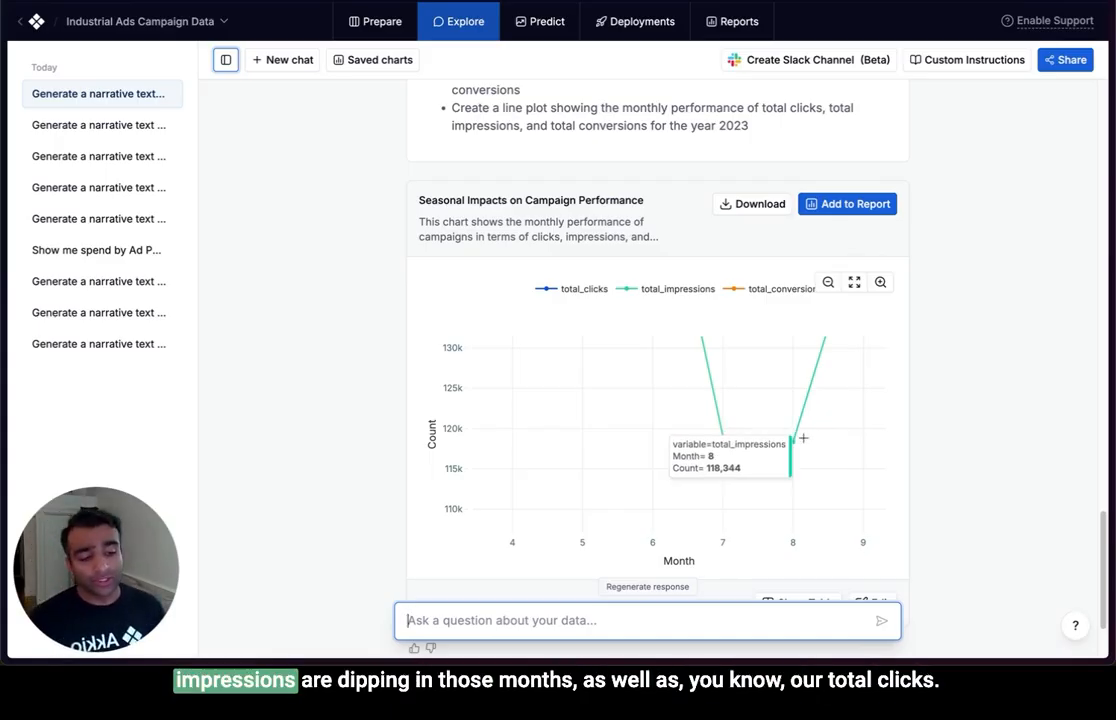
double_click(803, 438)
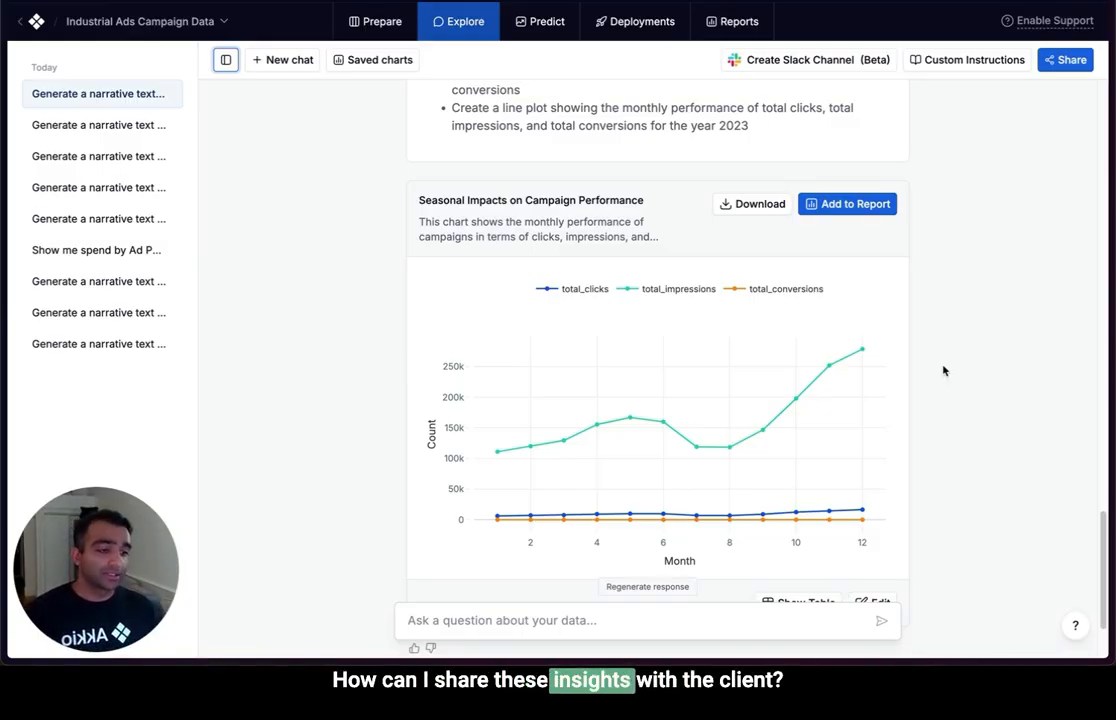
Add the seasonal impacts chart to the report, review the Industrial Ads Campaign Data Report's summary and charts, and open its sharing options.
click(866, 211)
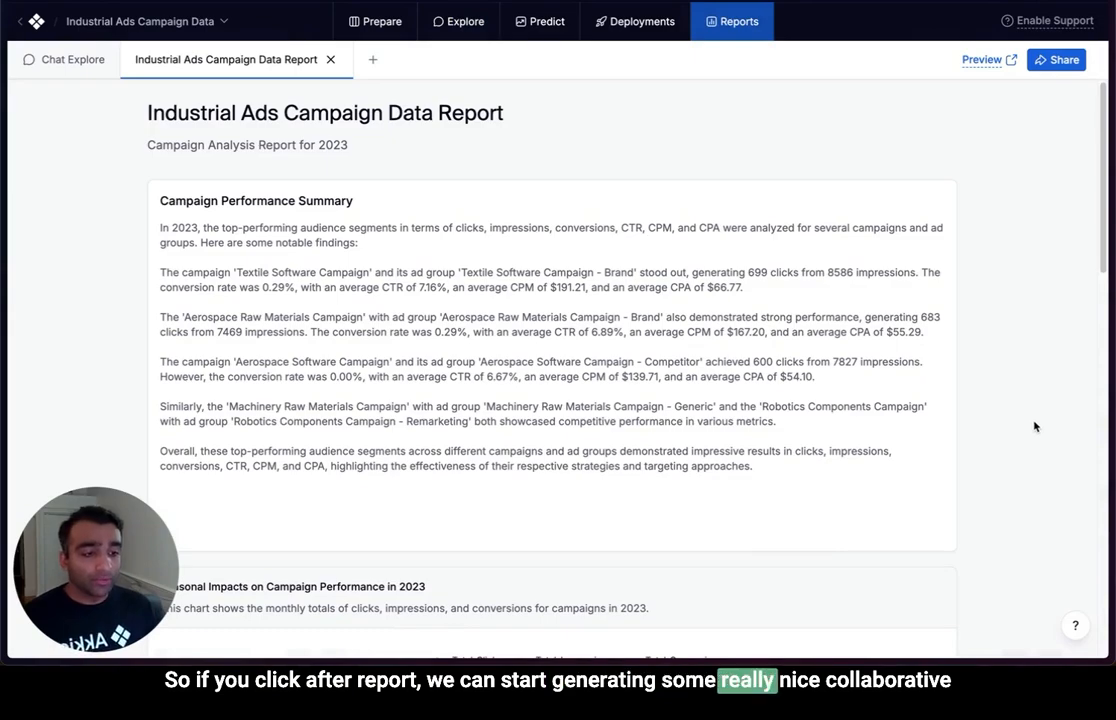
scroll(1027, 431, down, 2)
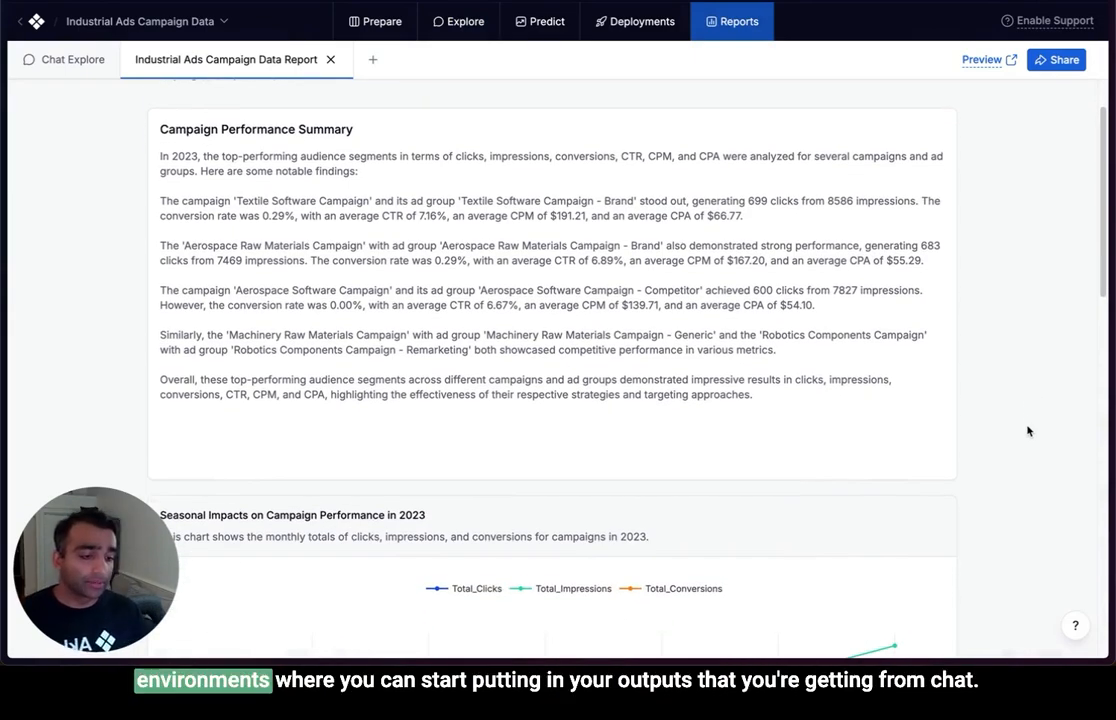
scroll(1027, 431, up, 1)
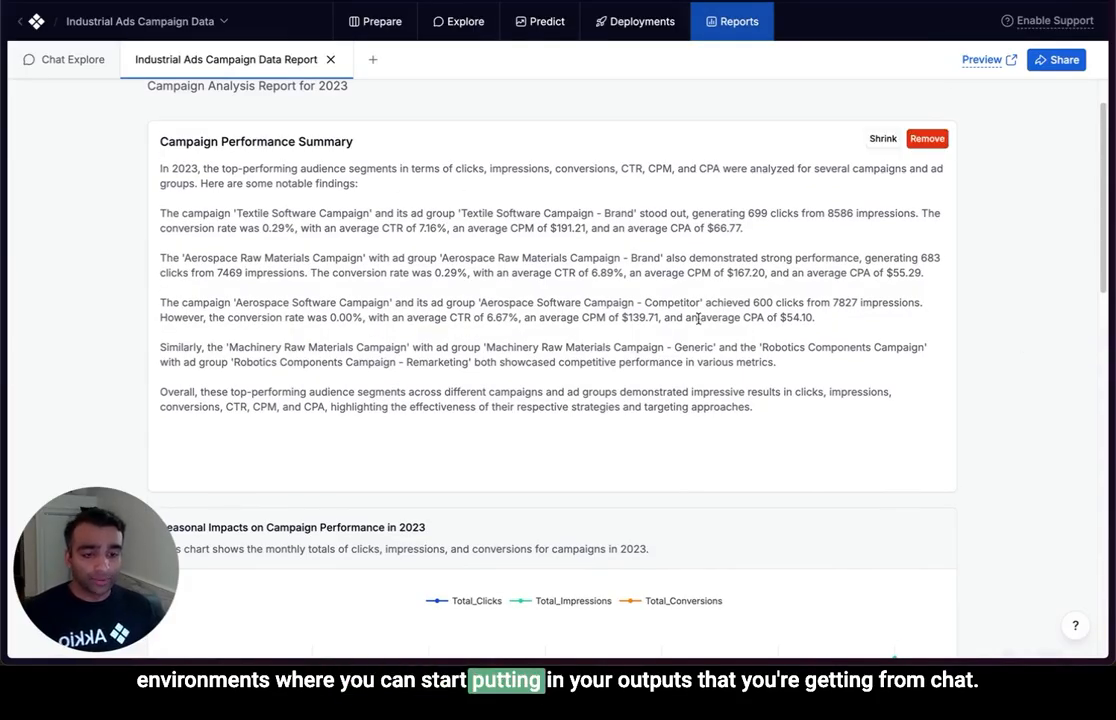
scroll(1001, 398, down, 7)
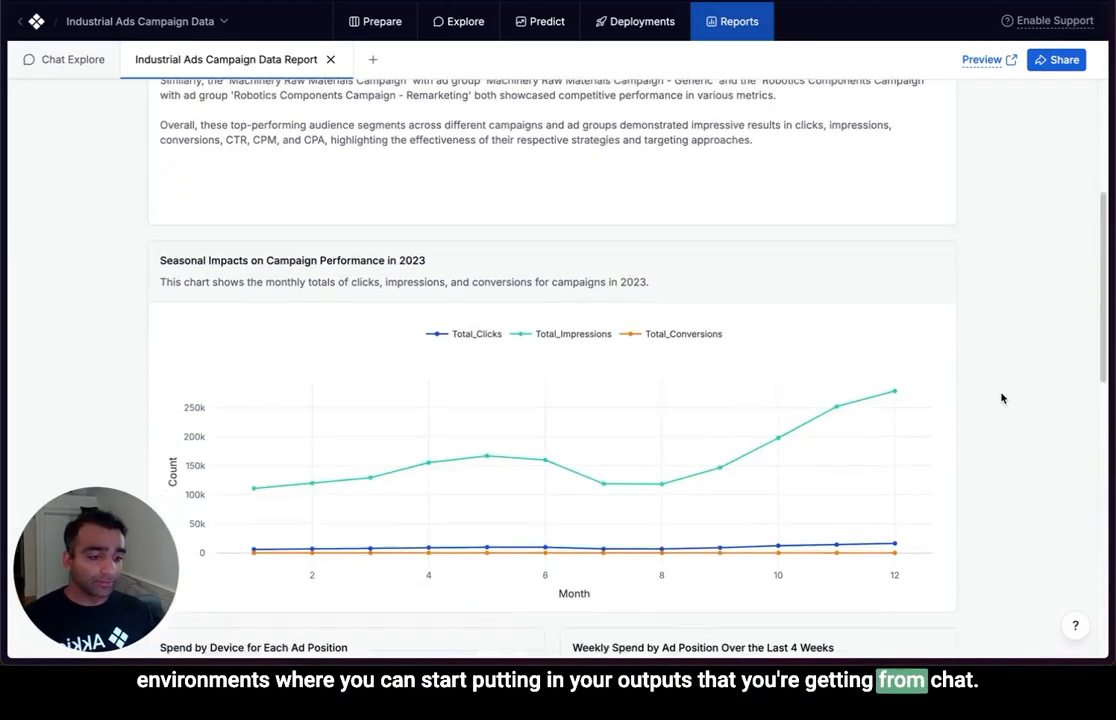
scroll(991, 391, down, 1)
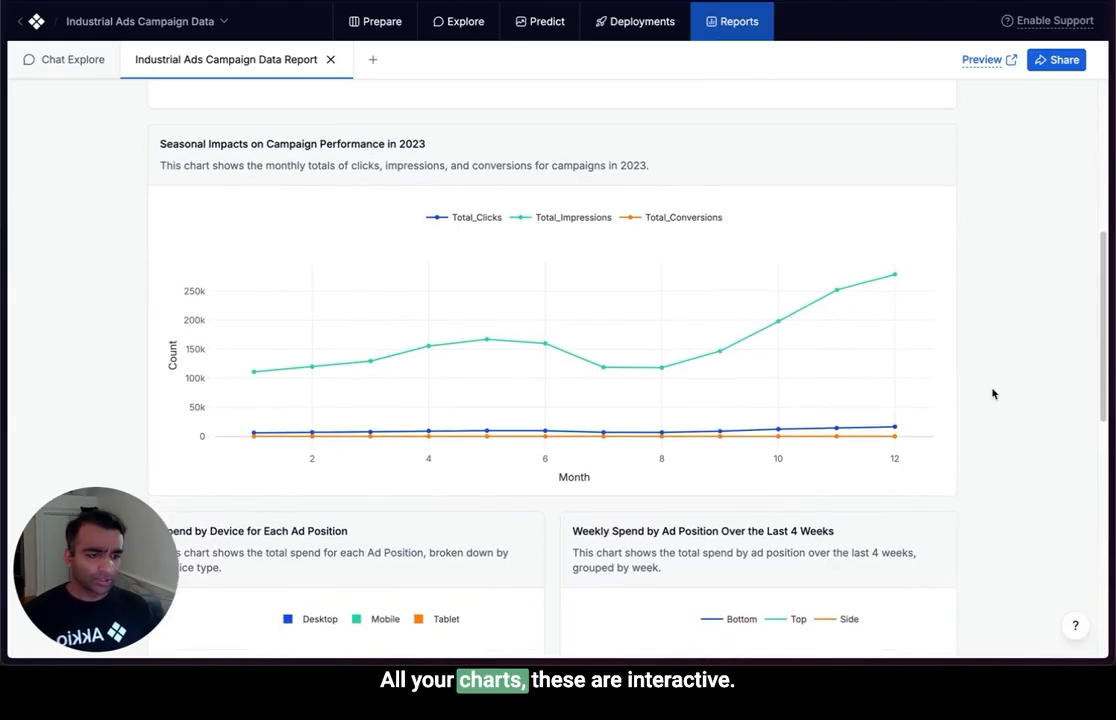
scroll(968, 399, down, 7)
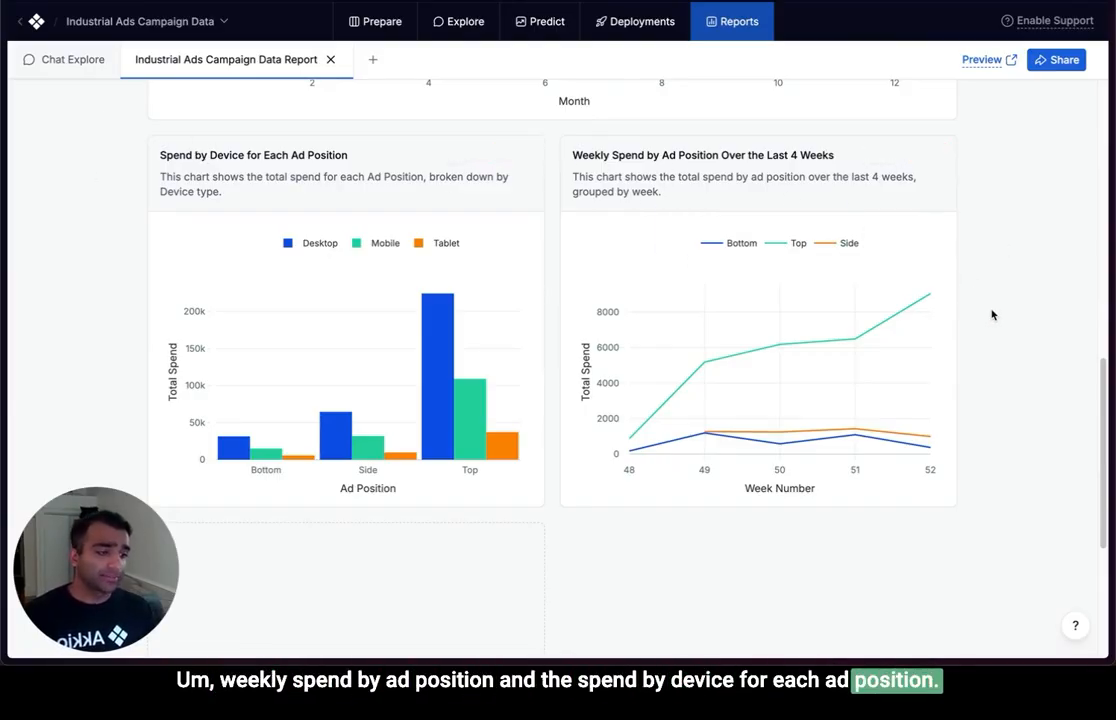
scroll(992, 315, up, 10)
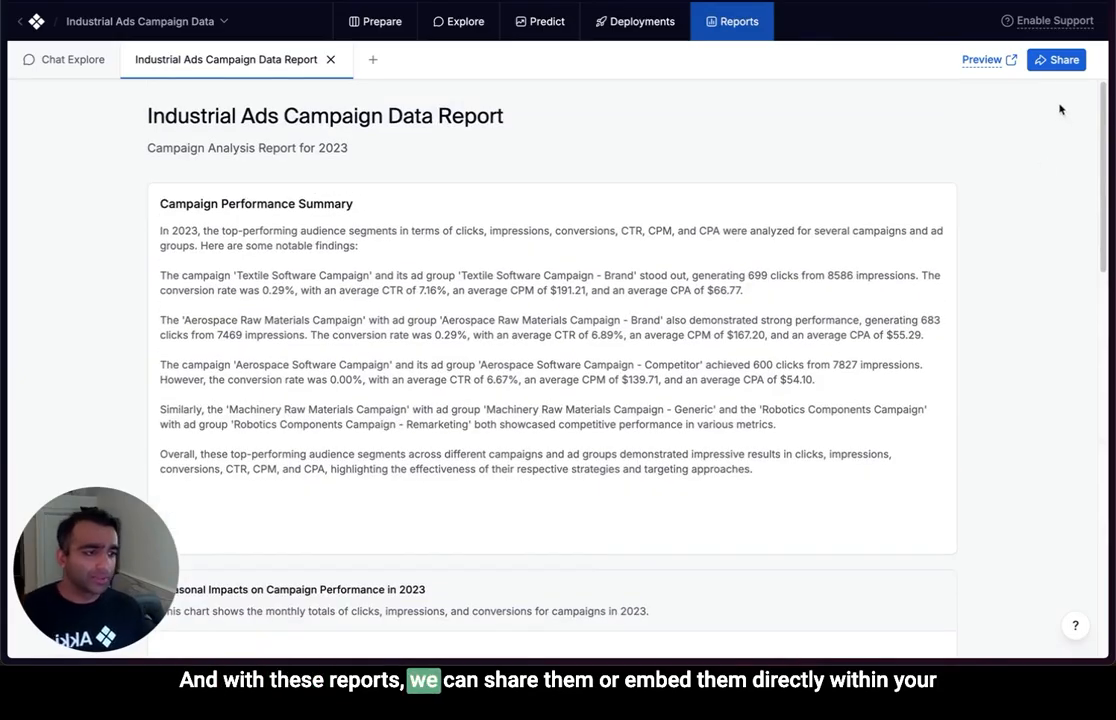
click(1063, 61)
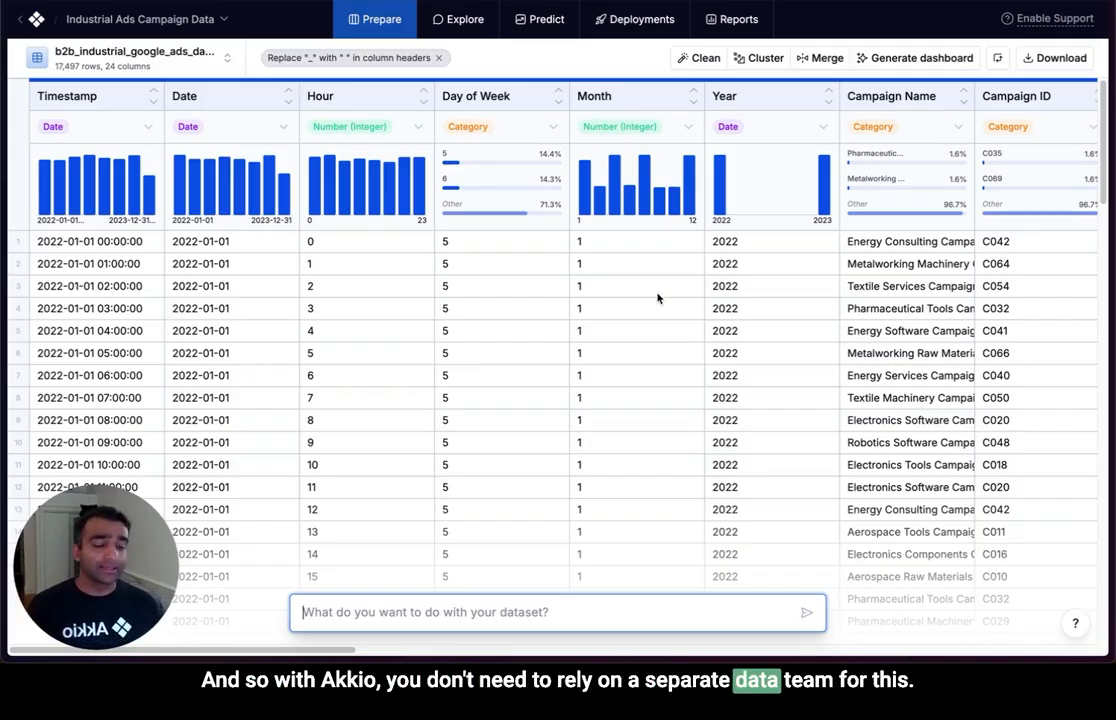
Open the trained CPM prediction model and examine its regression summary and the top fields' impact by ad group name.
click(539, 19)
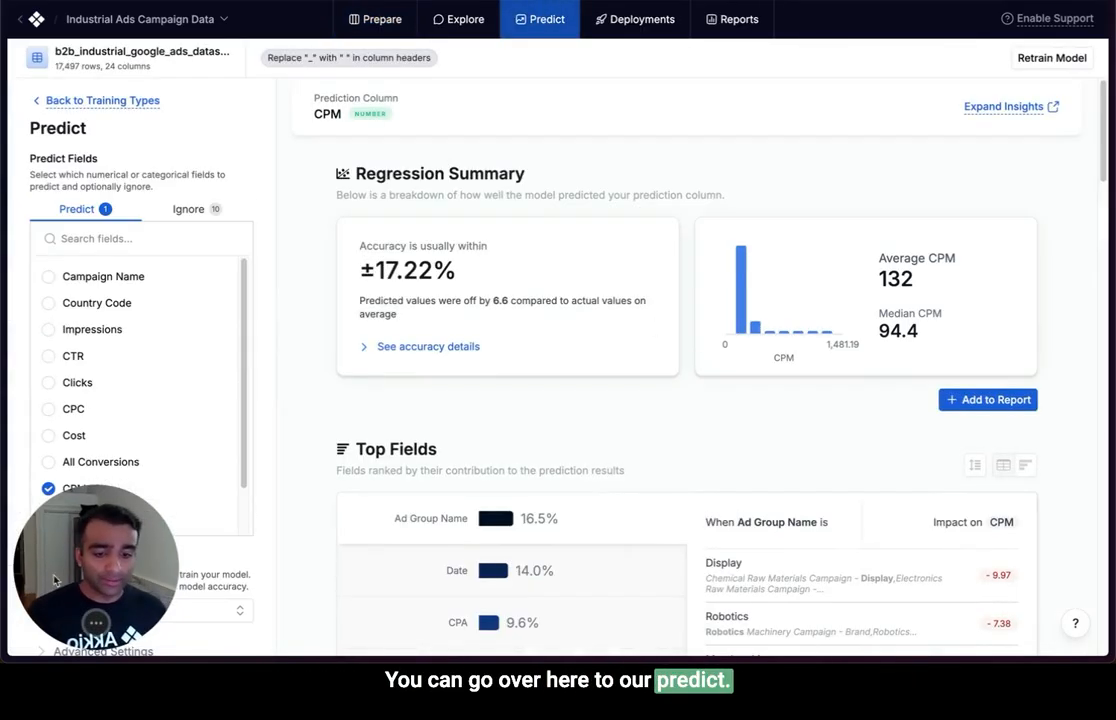
scroll(182, 334, down, 2)
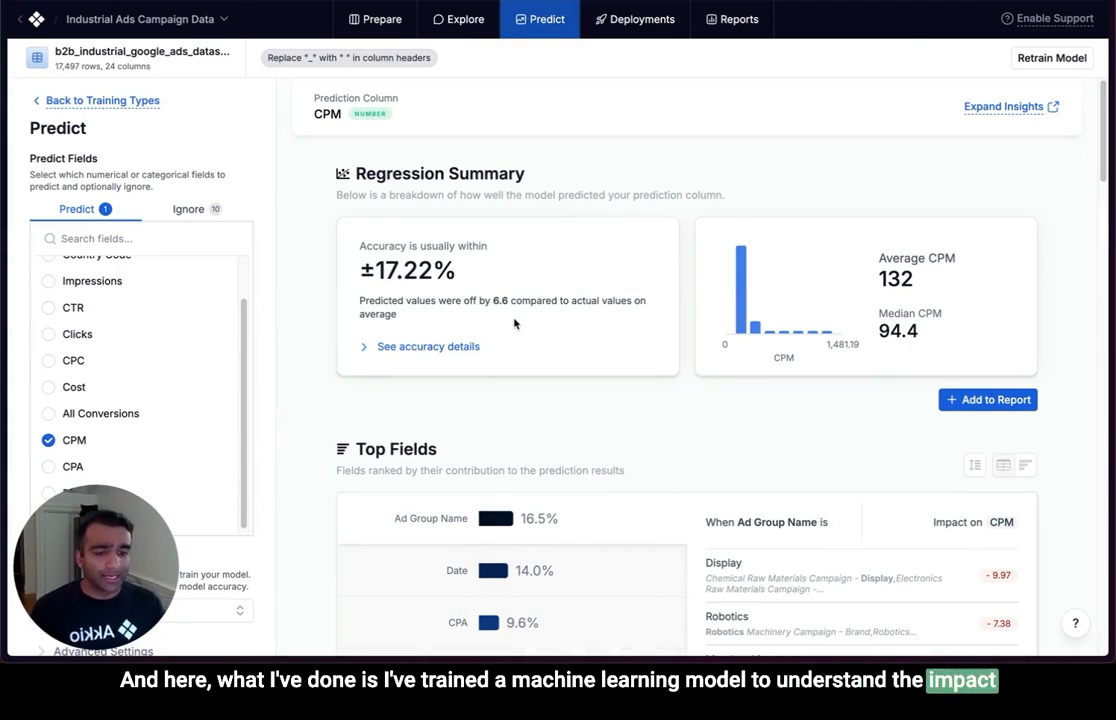
scroll(515, 323, down, 3)
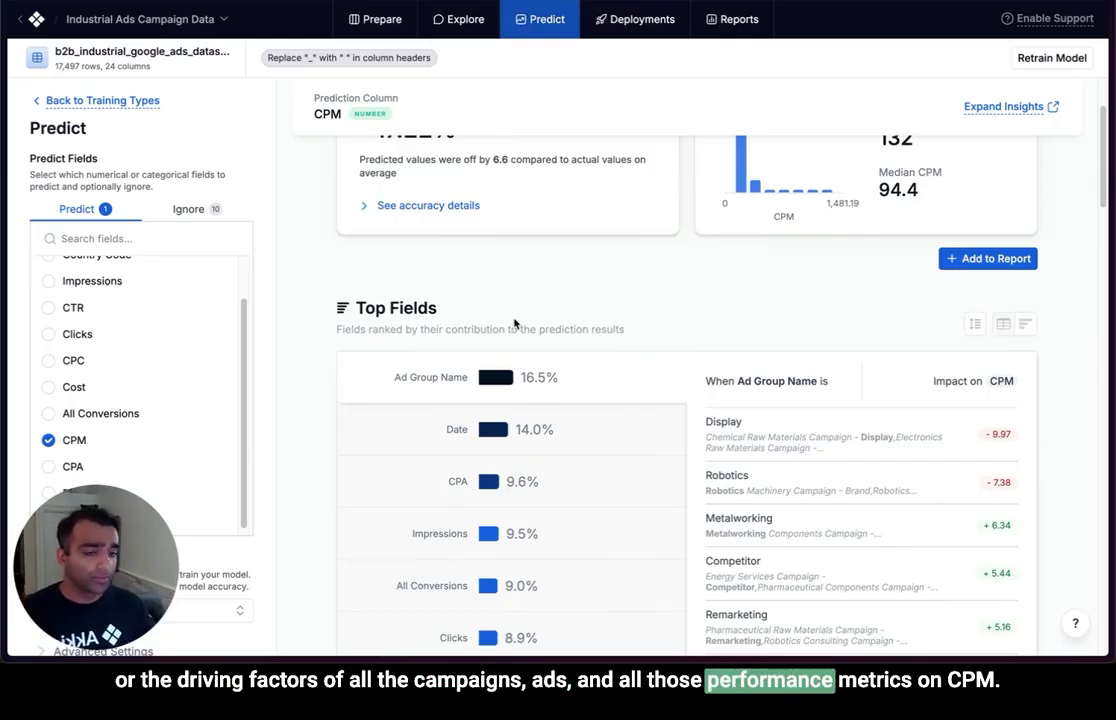
scroll(515, 323, up, 2)
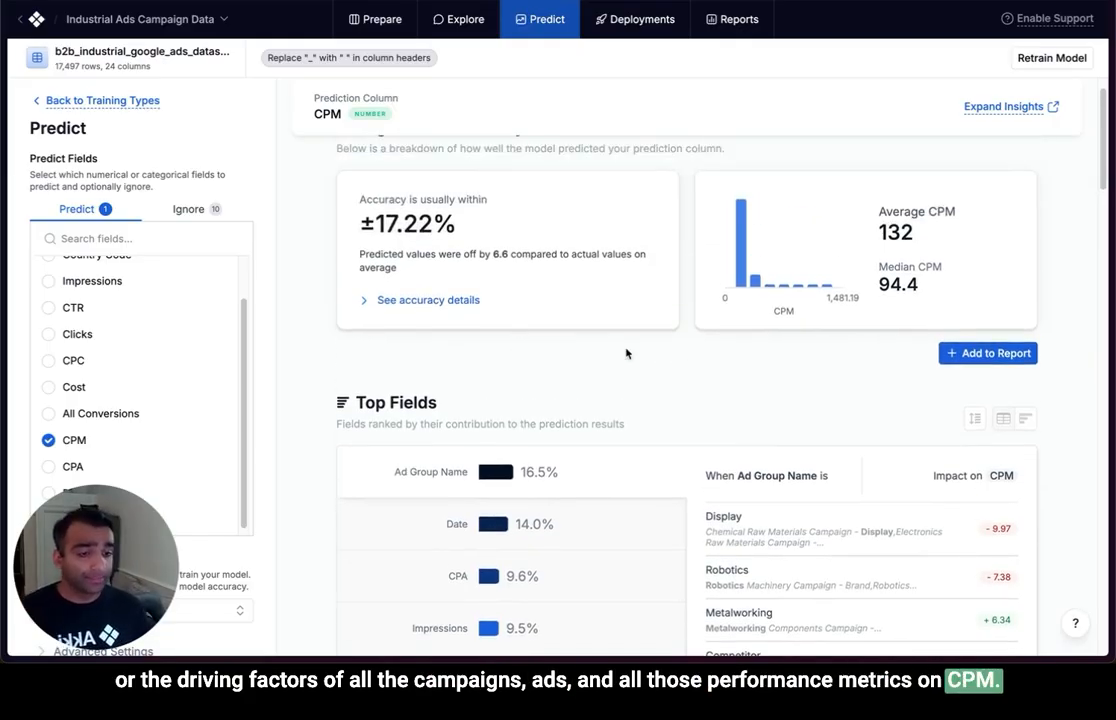
scroll(624, 355, down, 5)
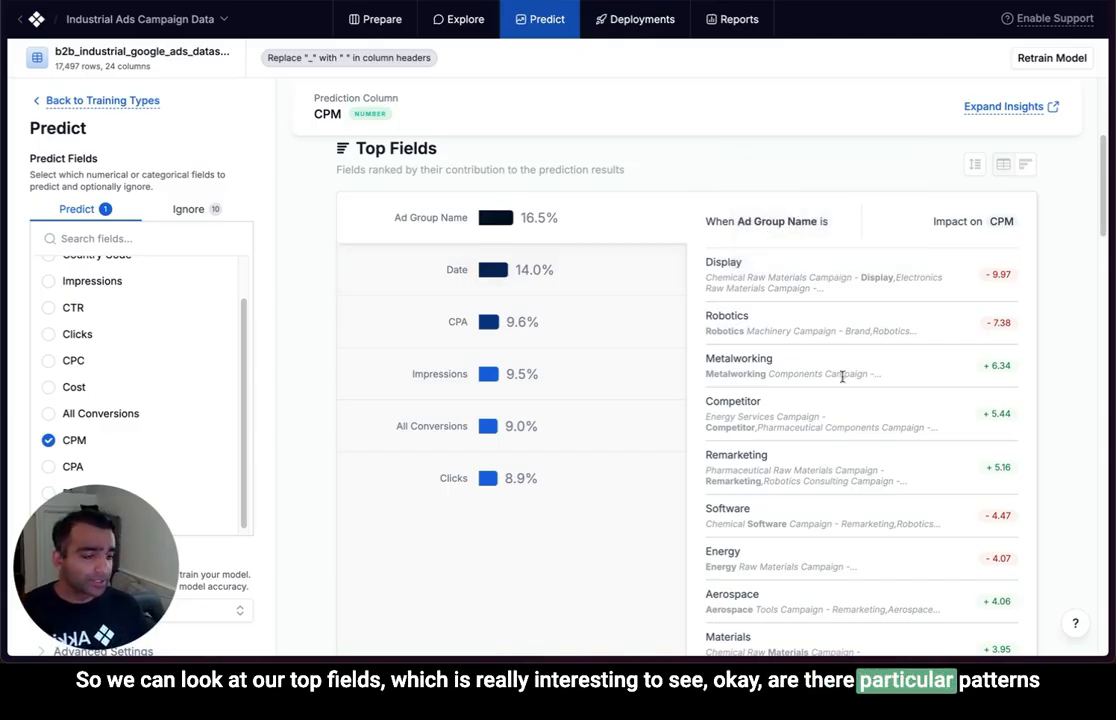
scroll(842, 375, down, 1)
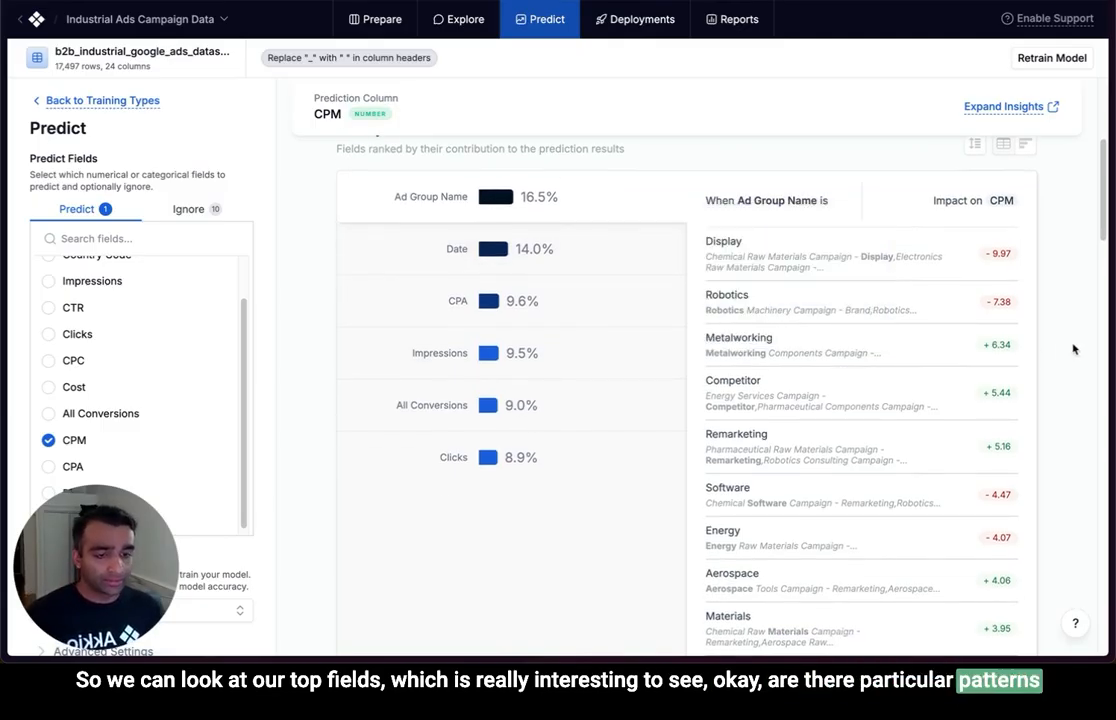
scroll(1073, 349, down, 1)
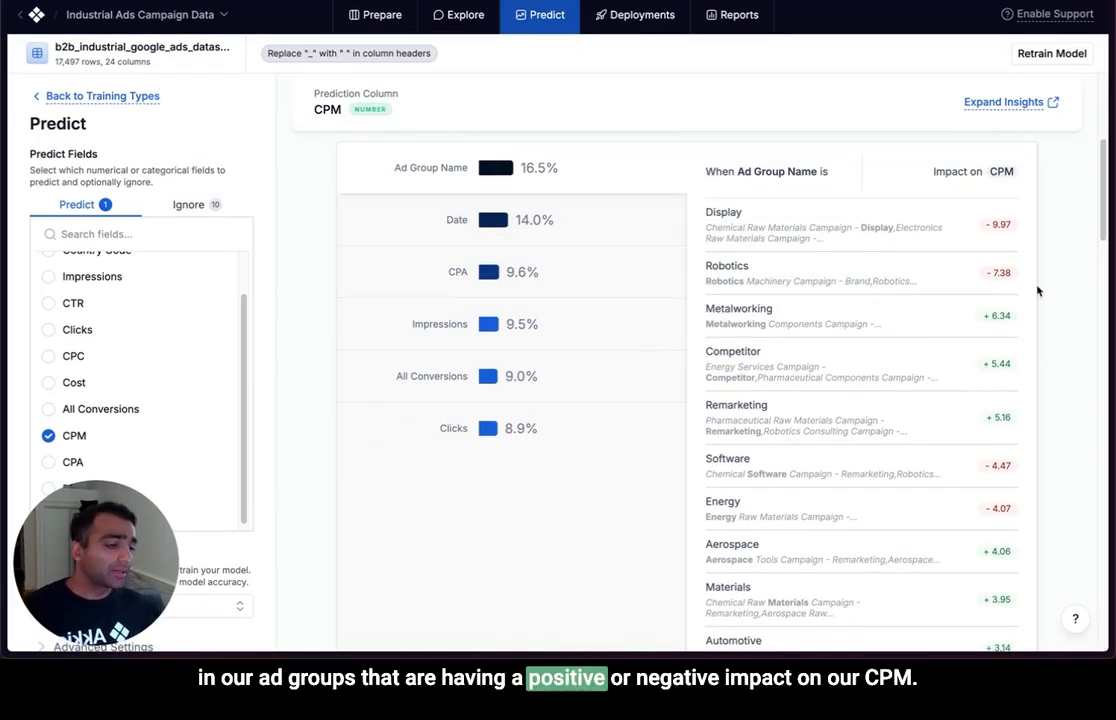
scroll(1037, 275, up, 2)
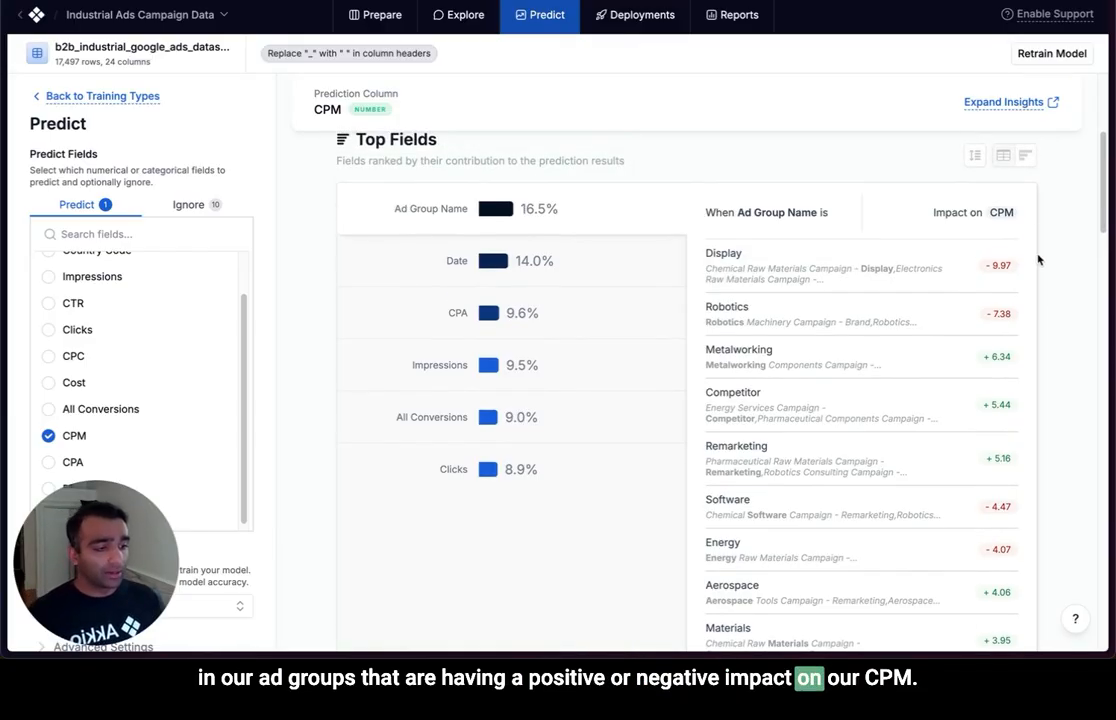
Show the Top Fields impact of ad group name on CPM as a bar chart sorted by Positive Impact, and examine the bars.
click(1026, 158)
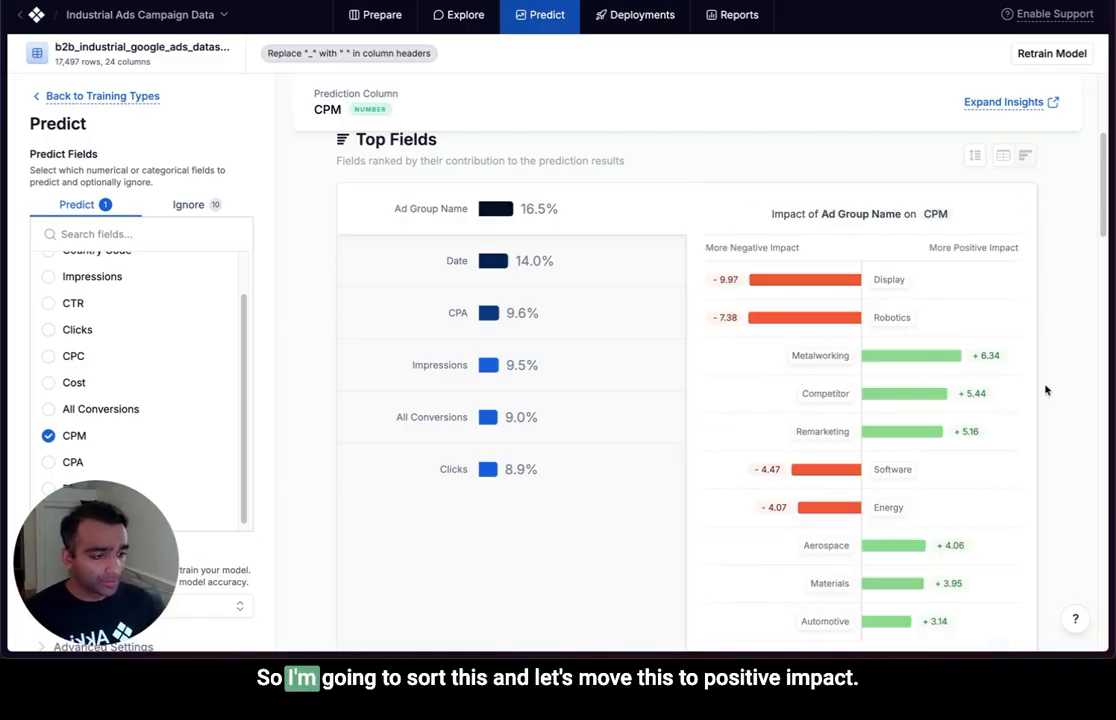
click(984, 159)
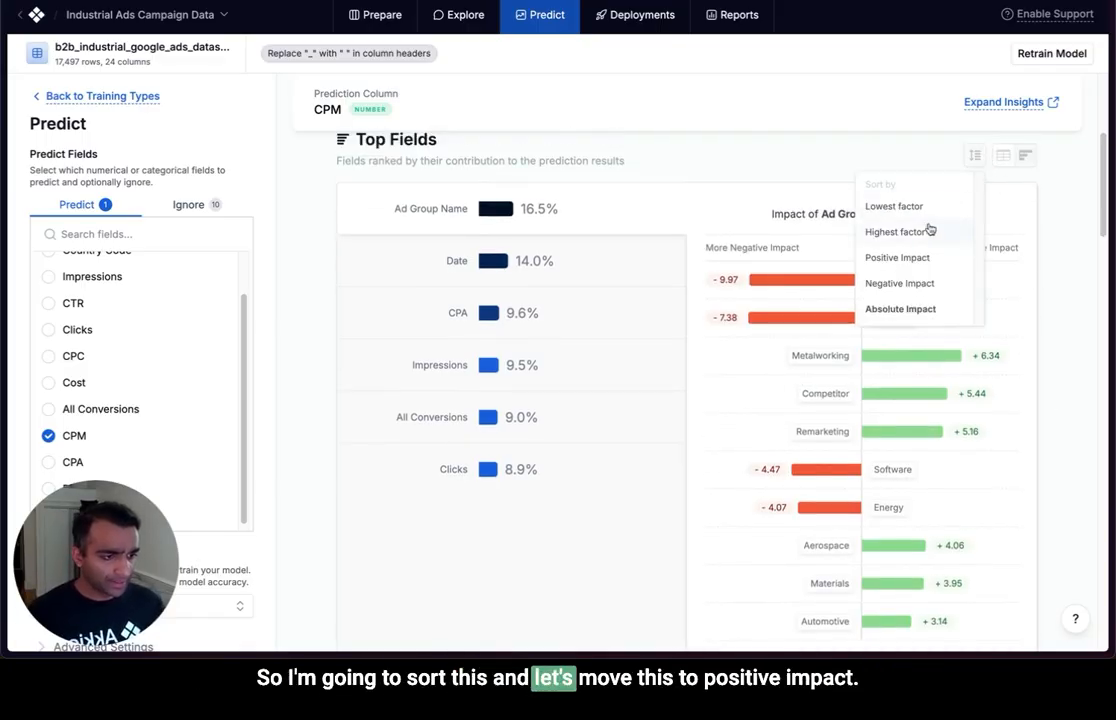
click(905, 256)
scroll(1047, 334, down, 1)
scroll(1047, 334, down, 1)
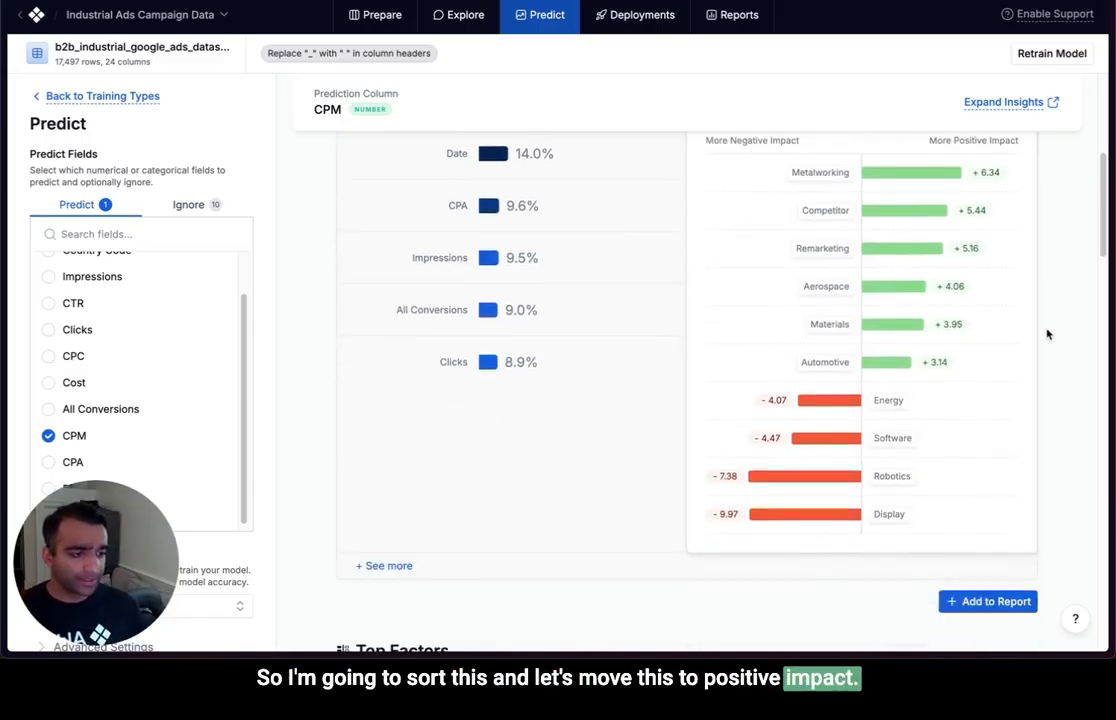
scroll(918, 256, up, 1)
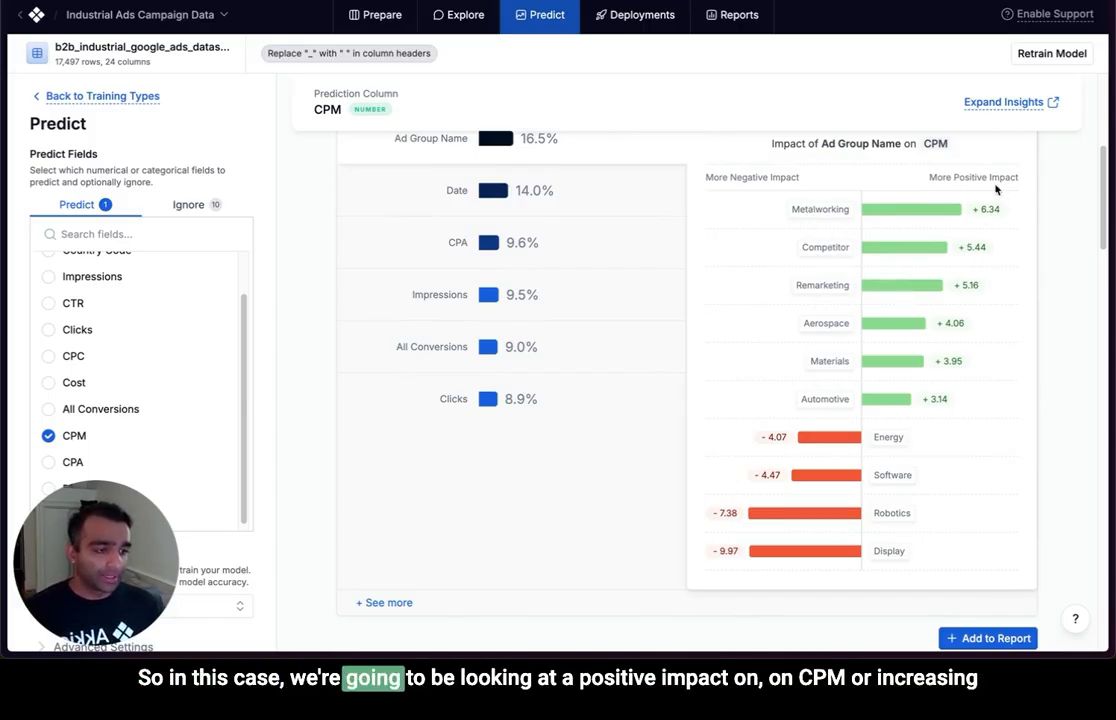
scroll(1035, 296, up, 1)
scroll(1035, 296, down, 3)
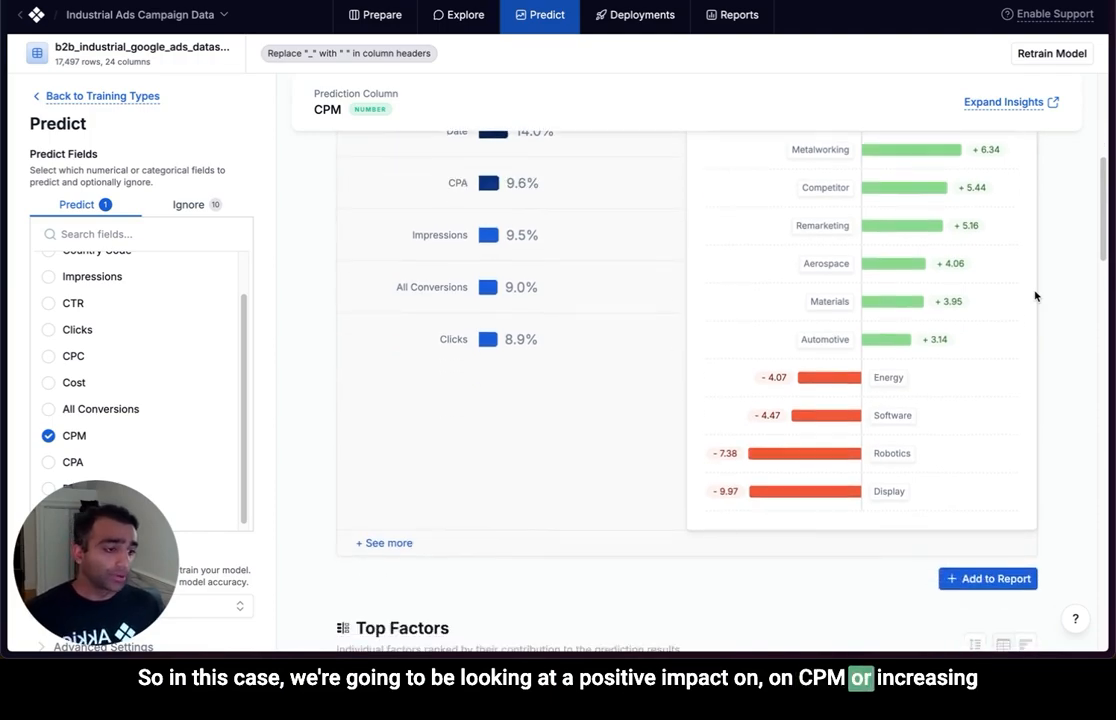
scroll(1035, 296, up, 1)
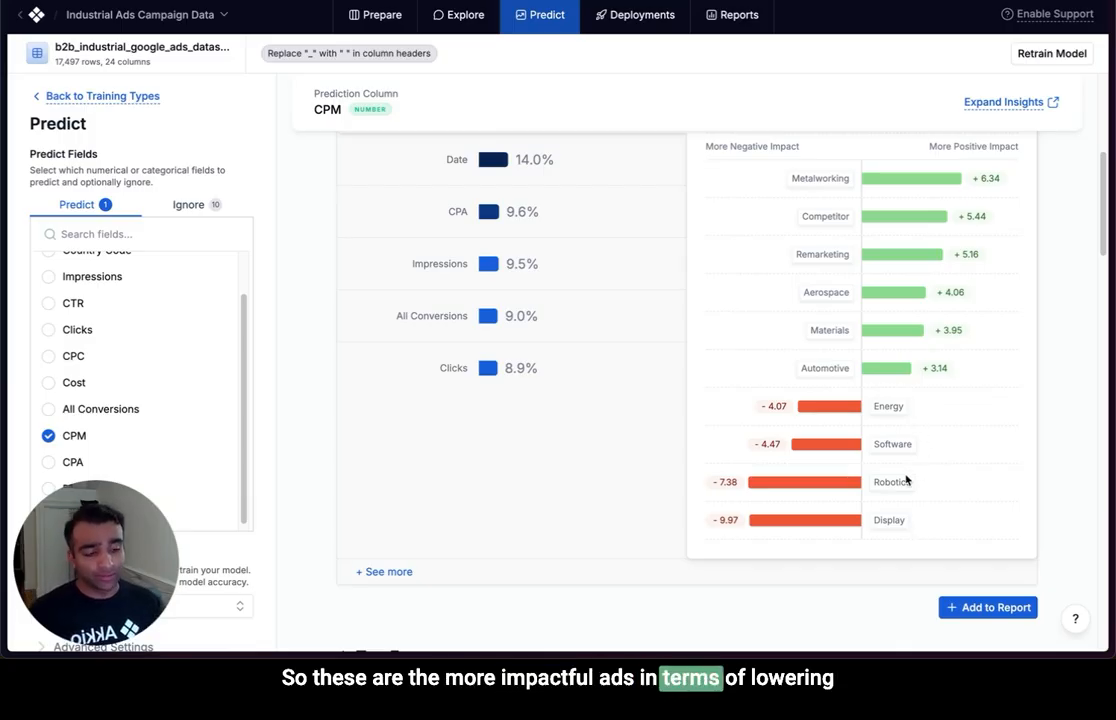
scroll(688, 339, up, 1)
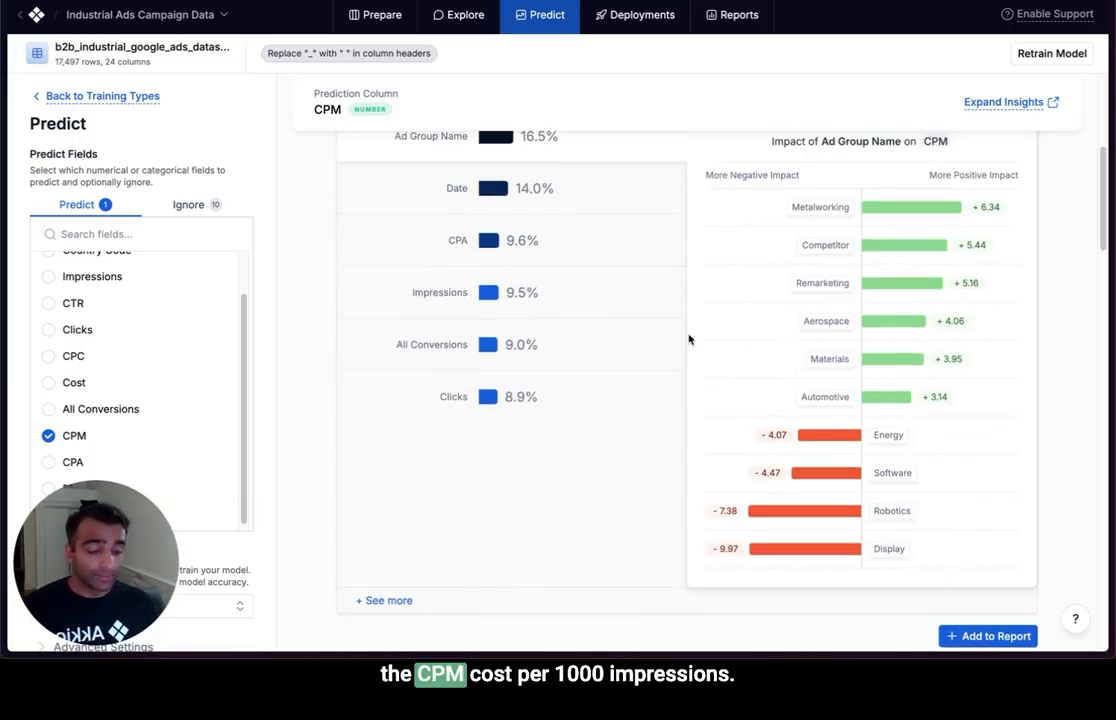
Expand the Top Fields list to include the lower-ranked fields such as Country Code, Campaign Name and Ad Position.
scroll(688, 339, down, 1)
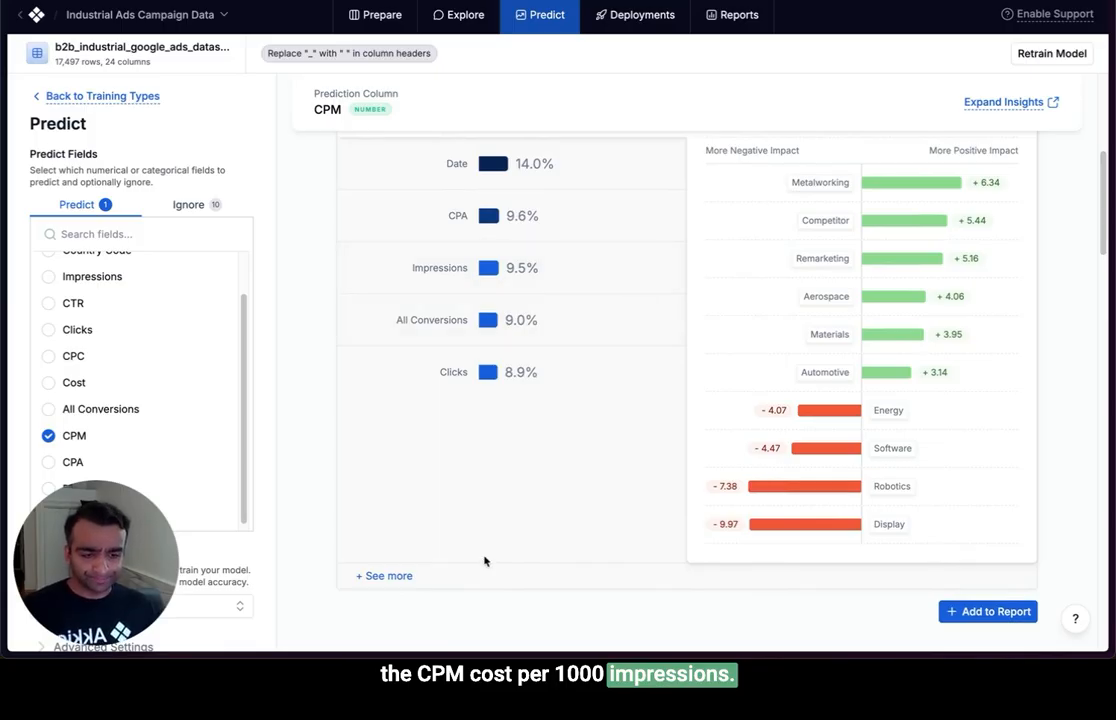
click(388, 576)
scroll(570, 414, down, 3)
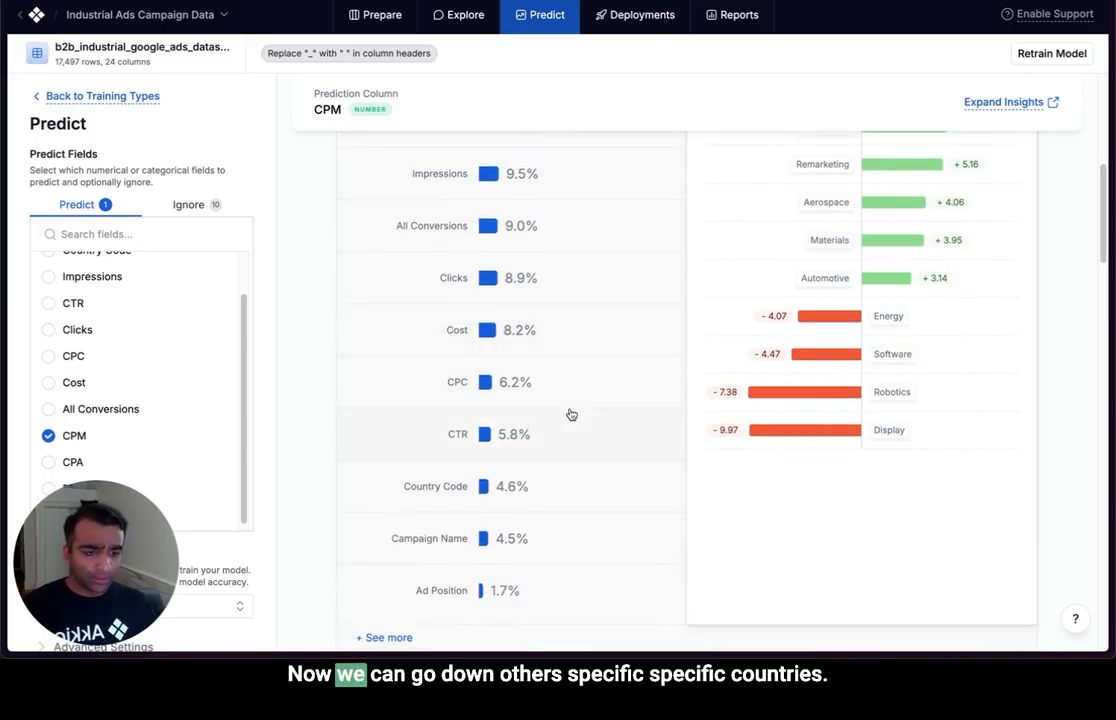
Show the impact of Country Code on CPM in the Top Fields chart and examine the positive and negative countries.
click(533, 490)
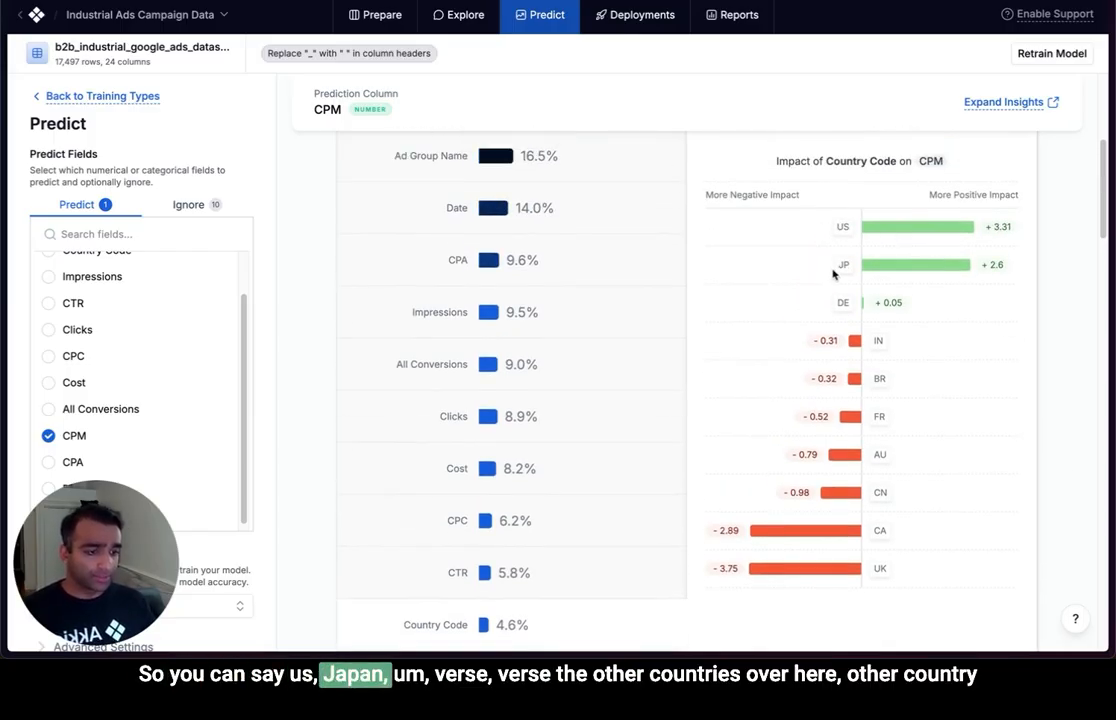
scroll(895, 555, down, 1)
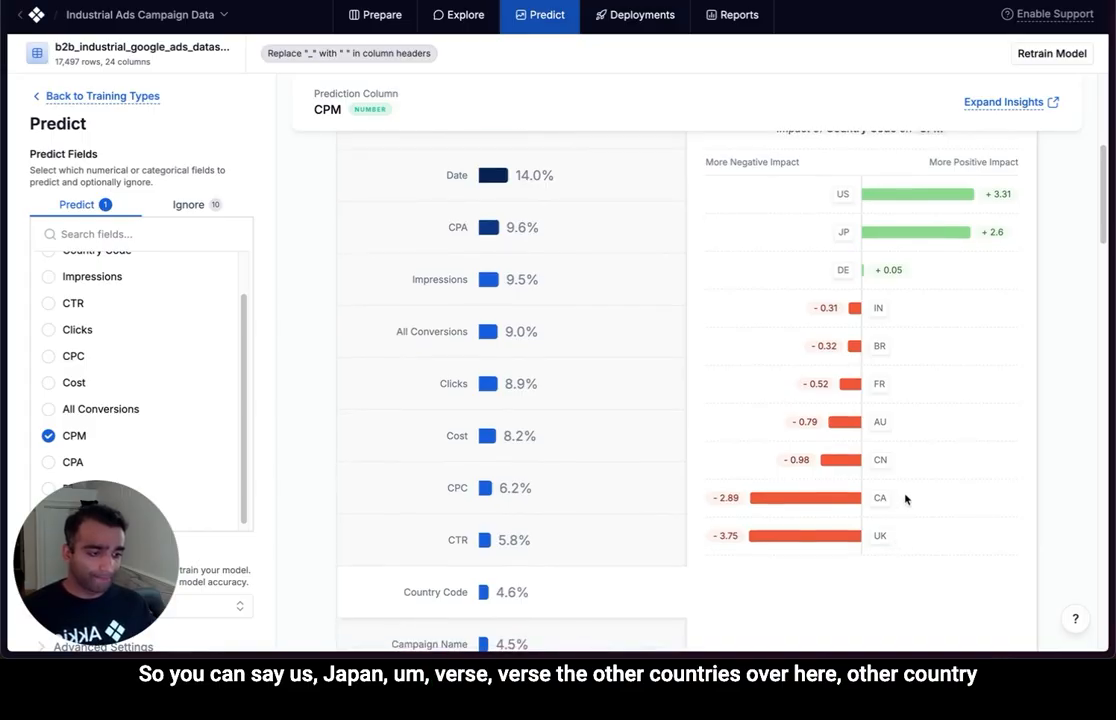
scroll(660, 470, down, 2)
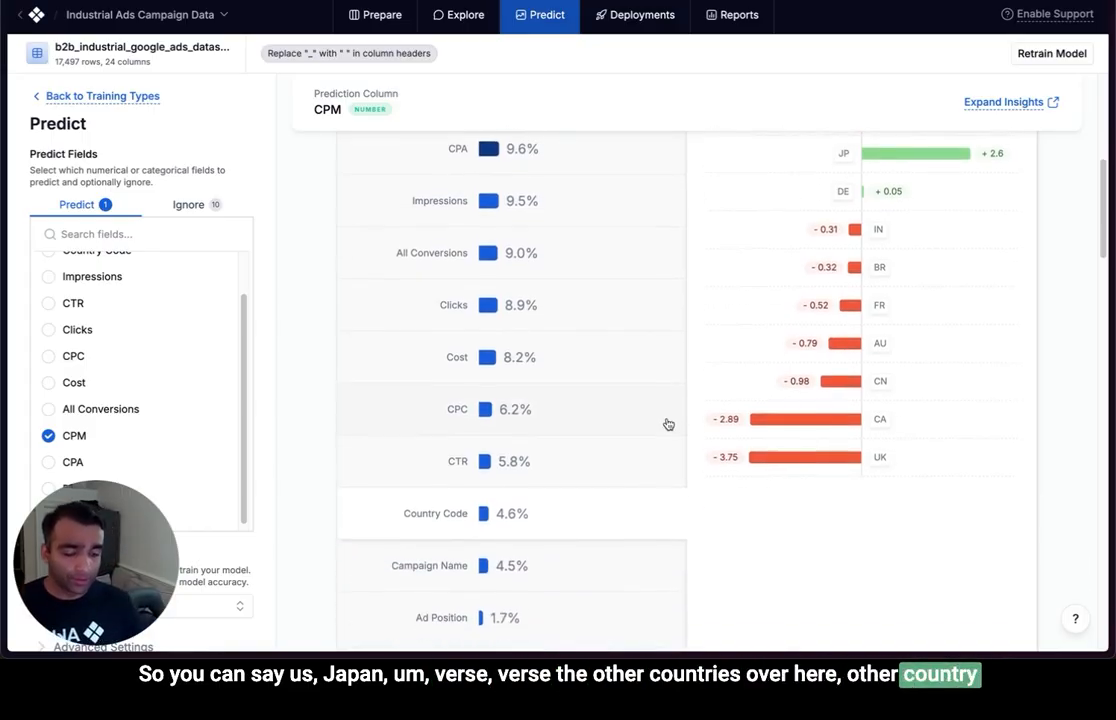
Show the impact on CPM of Campaign Name and of Ad Position in the Top Fields chart.
scroll(667, 423, down, 2)
click(601, 495)
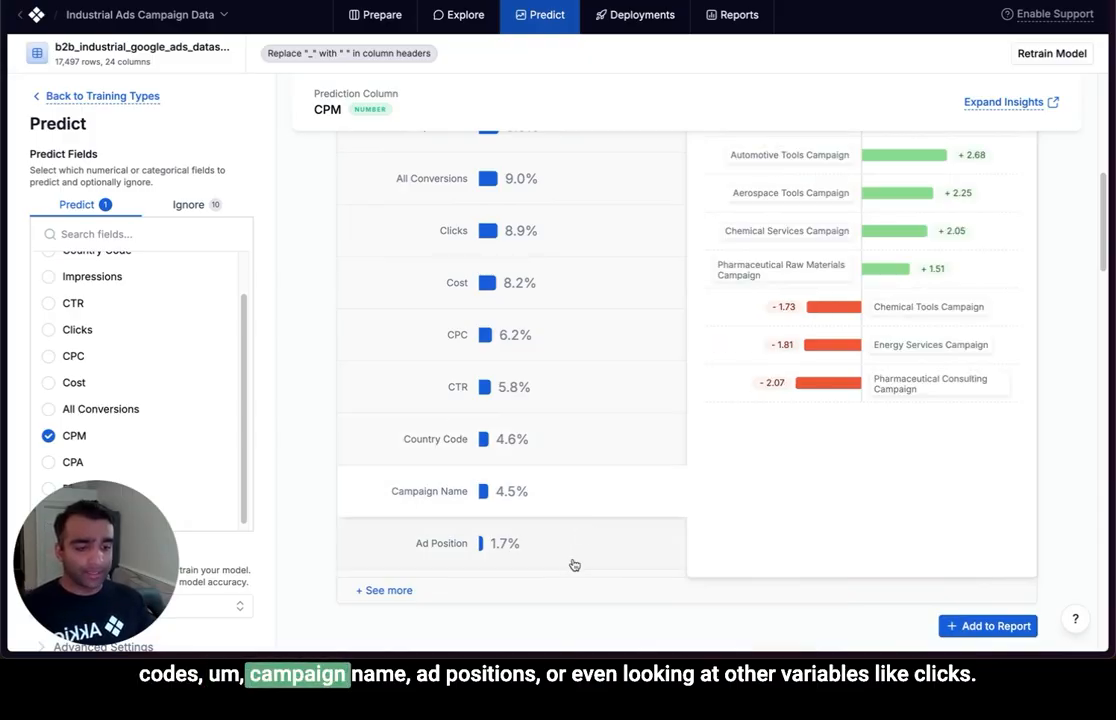
click(572, 545)
Show the impact of Clicks on CPM and examine at which click ranges it shifts from negative to positive.
click(600, 251)
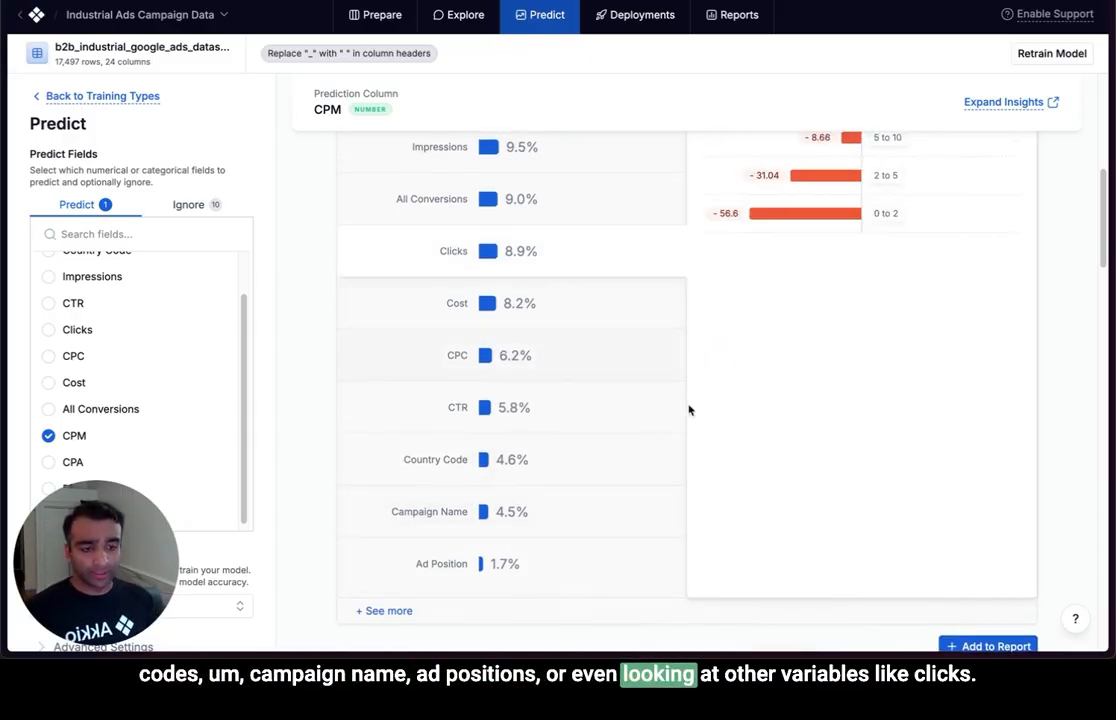
scroll(737, 443, up, 3)
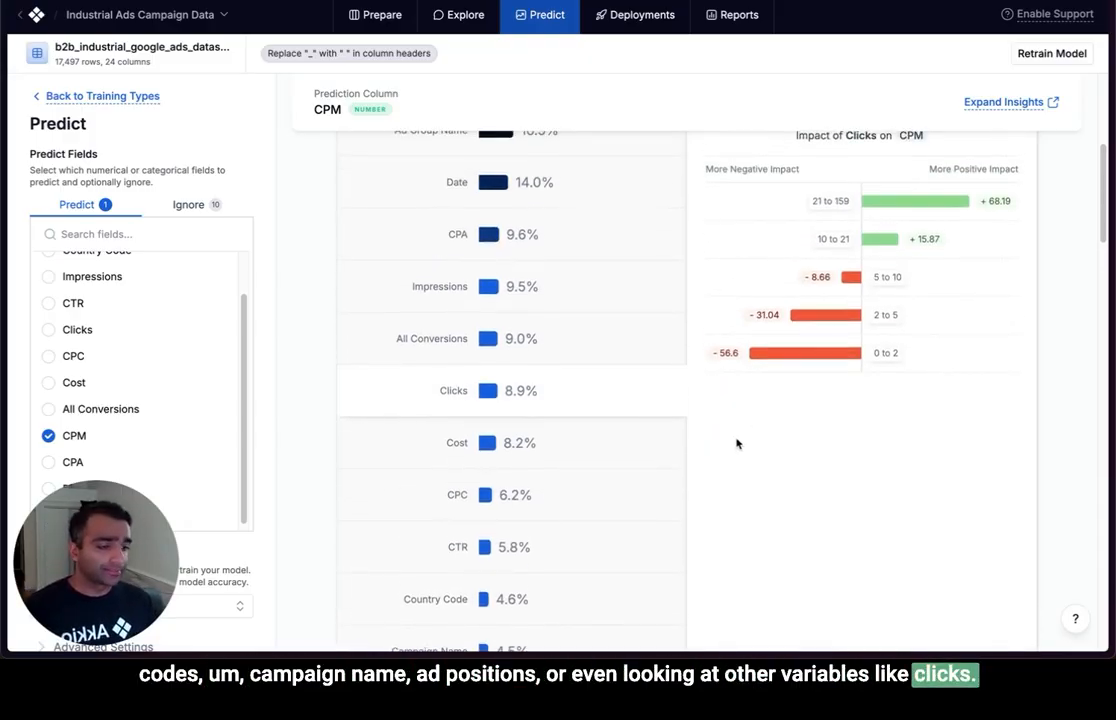
scroll(737, 443, up, 1)
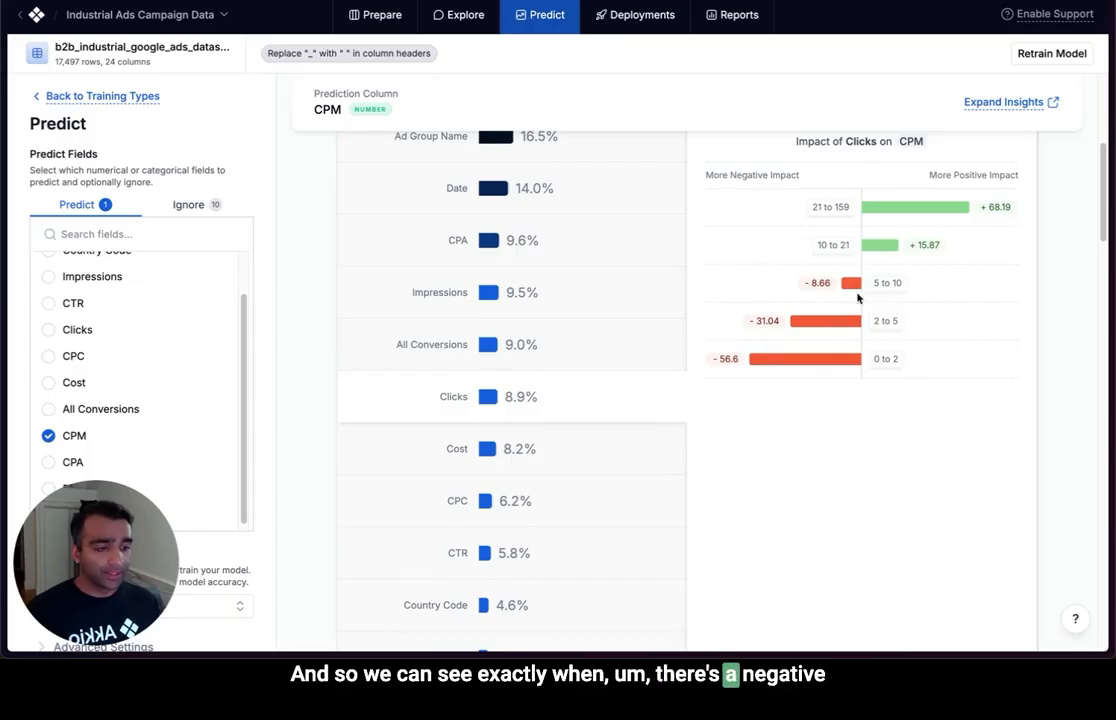
scroll(952, 337, up, 1)
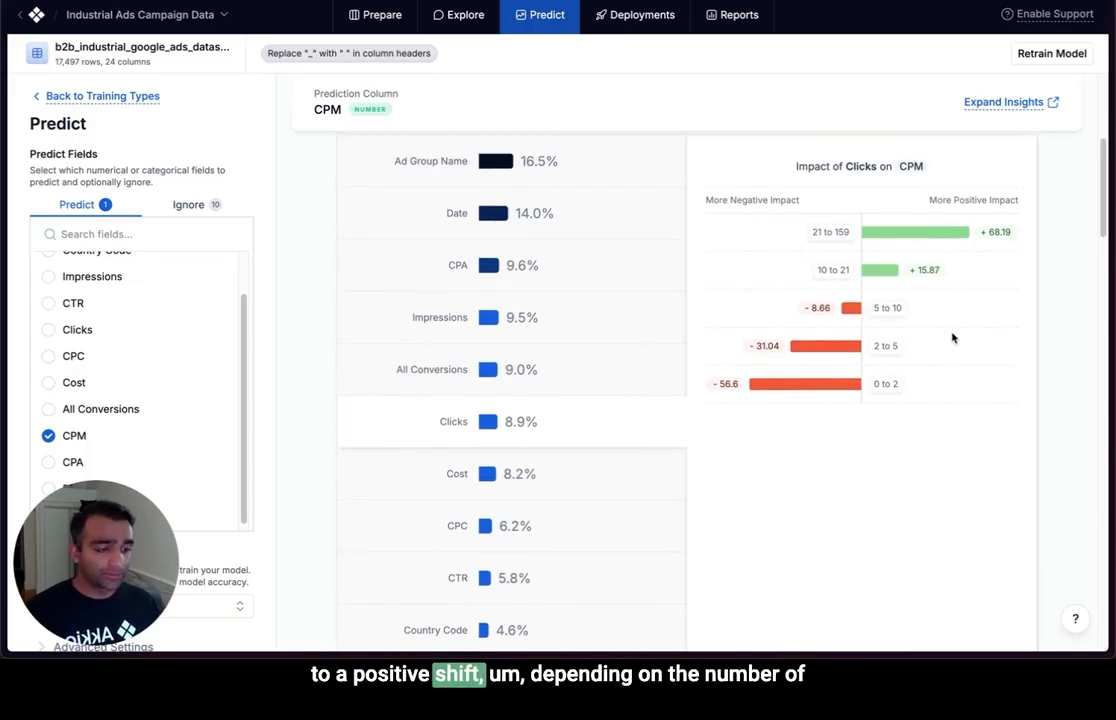
scroll(952, 337, up, 1)
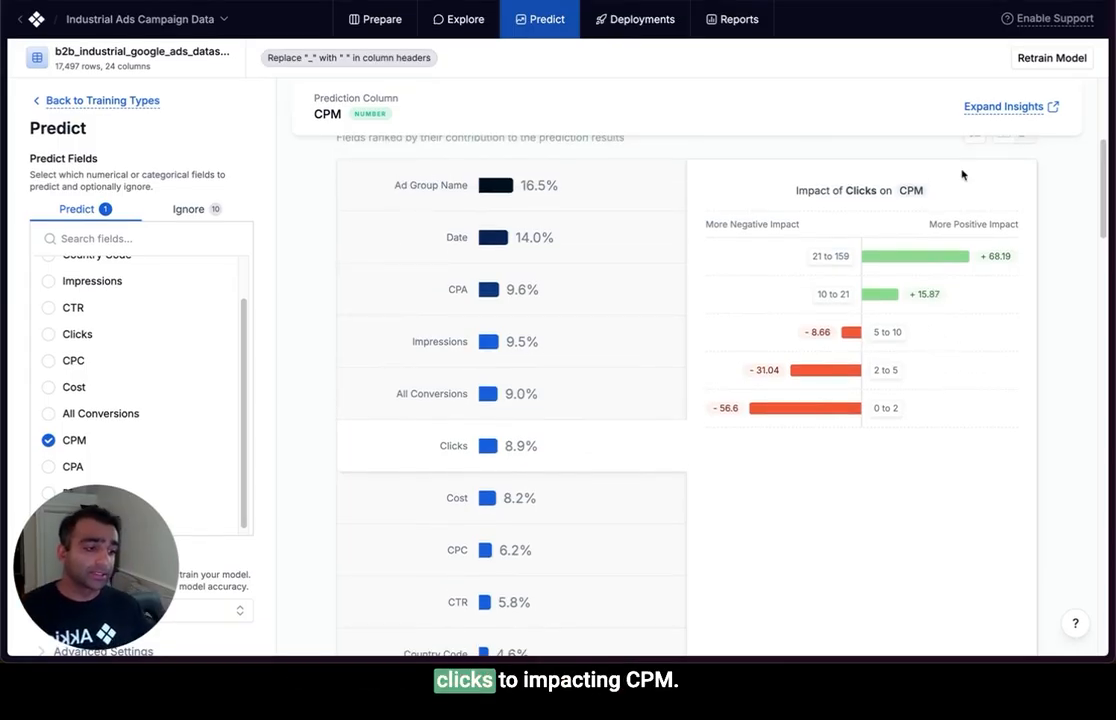
scroll(1027, 372, up, 1)
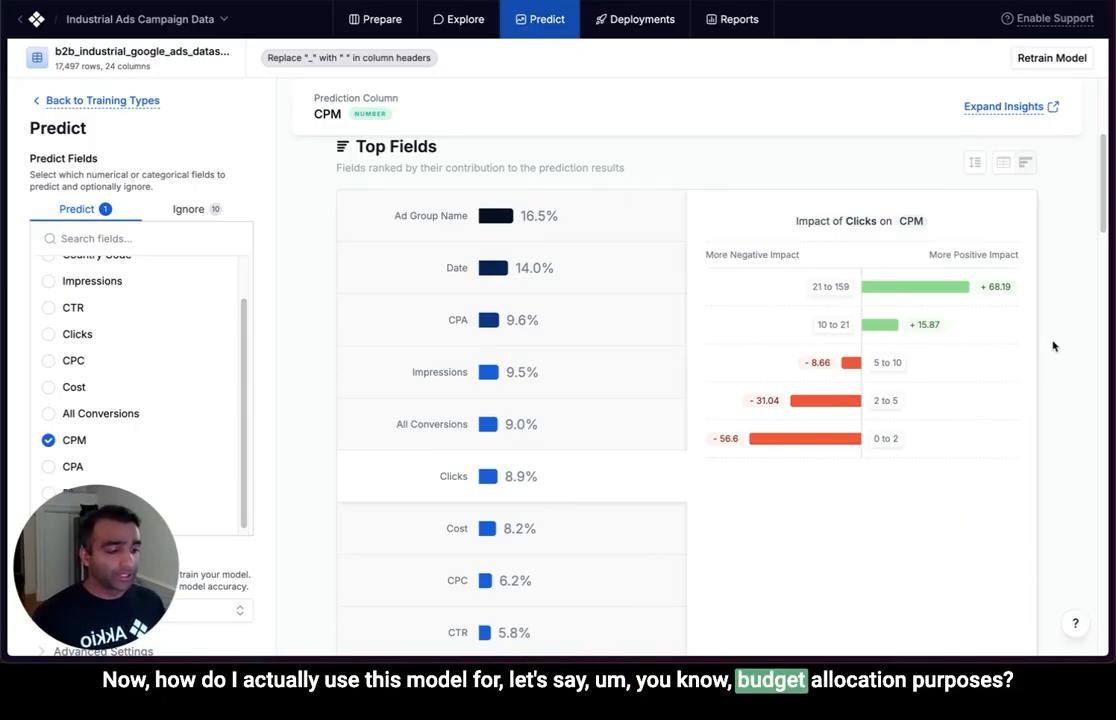
Switch to the deployed Industrial Ads Campaign Data web app and predict the CPM with the campaign values already filled in.
mouse_move(8, 64)
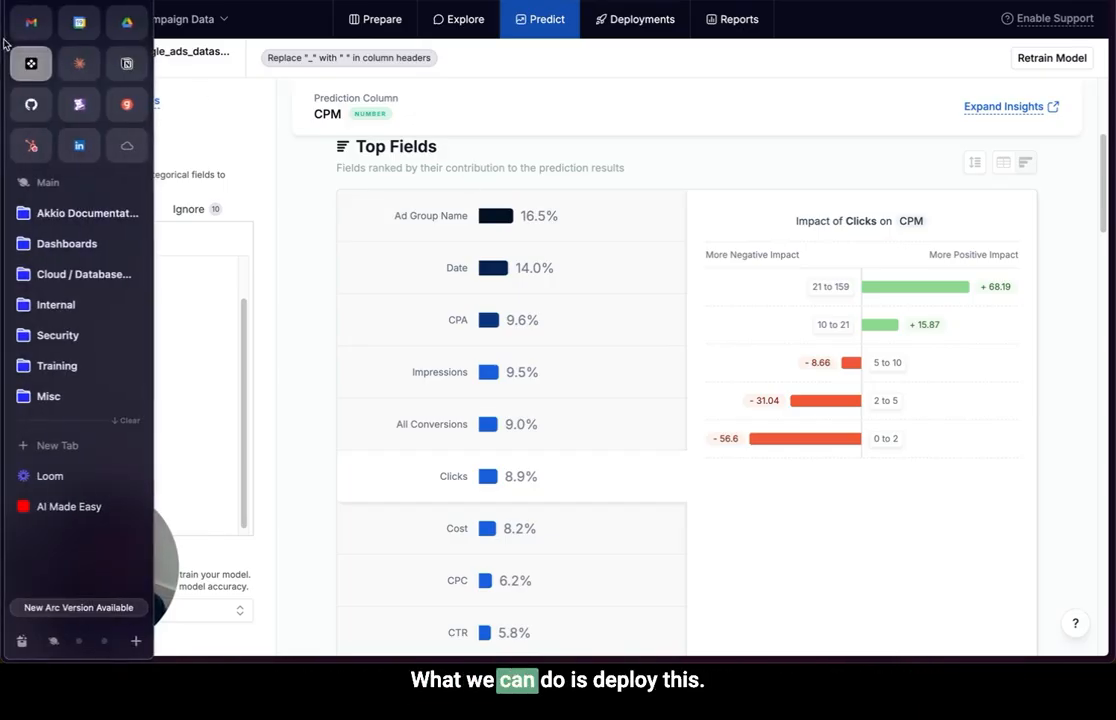
click(62, 507)
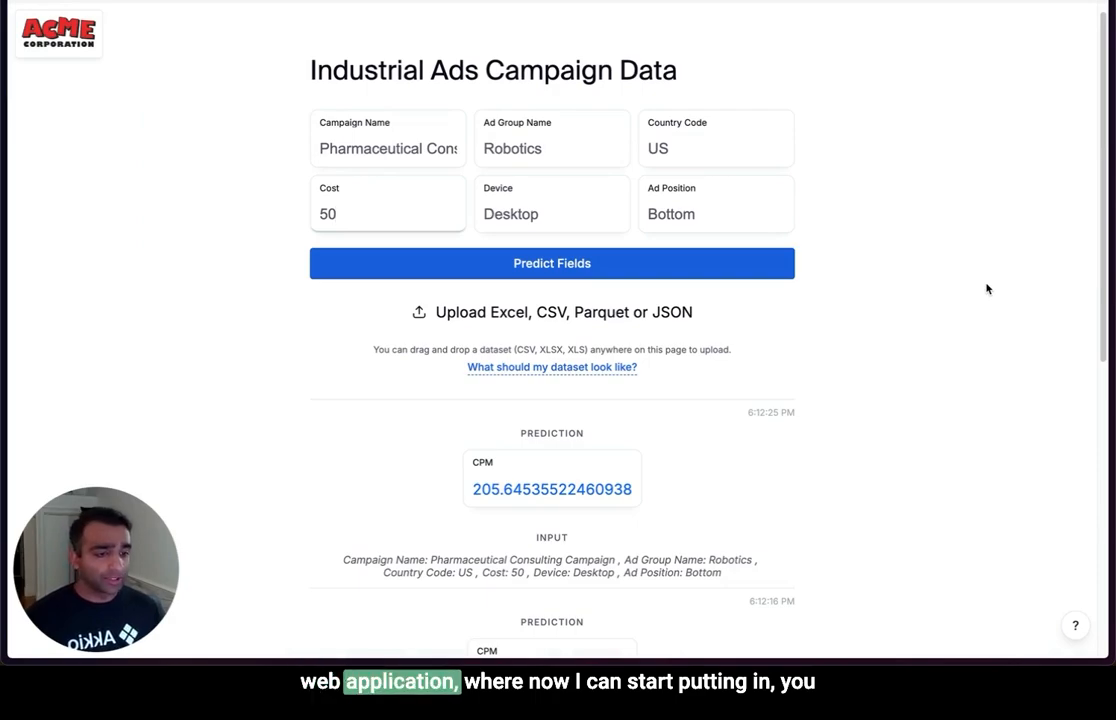
click(389, 148)
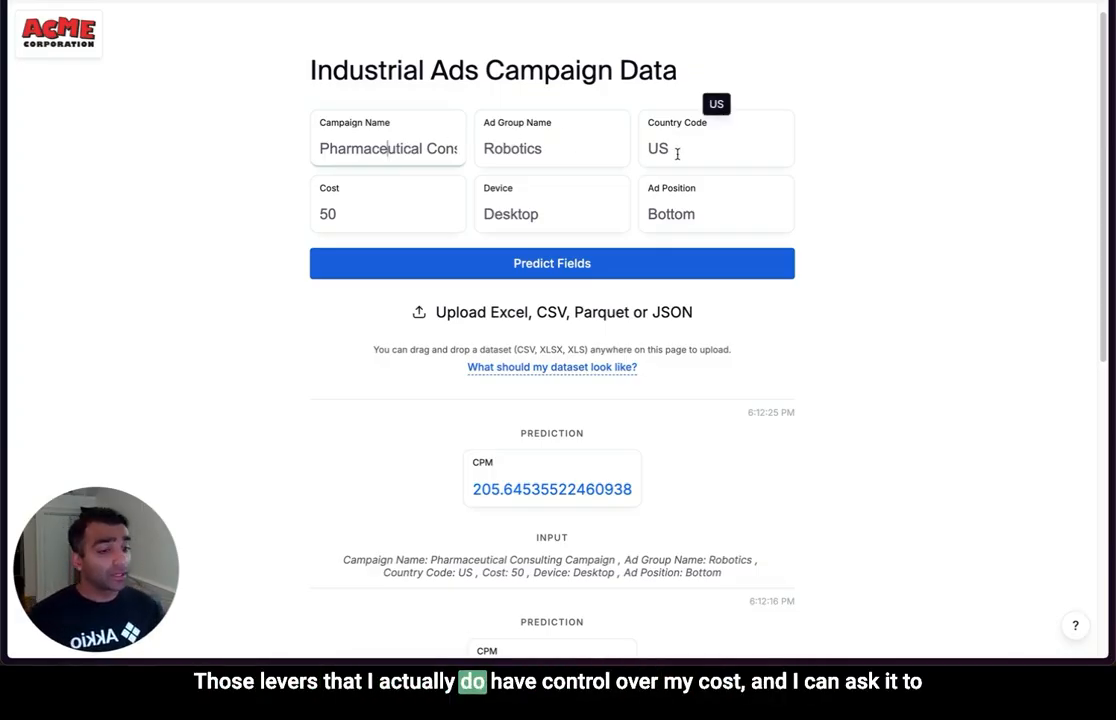
click(600, 280)
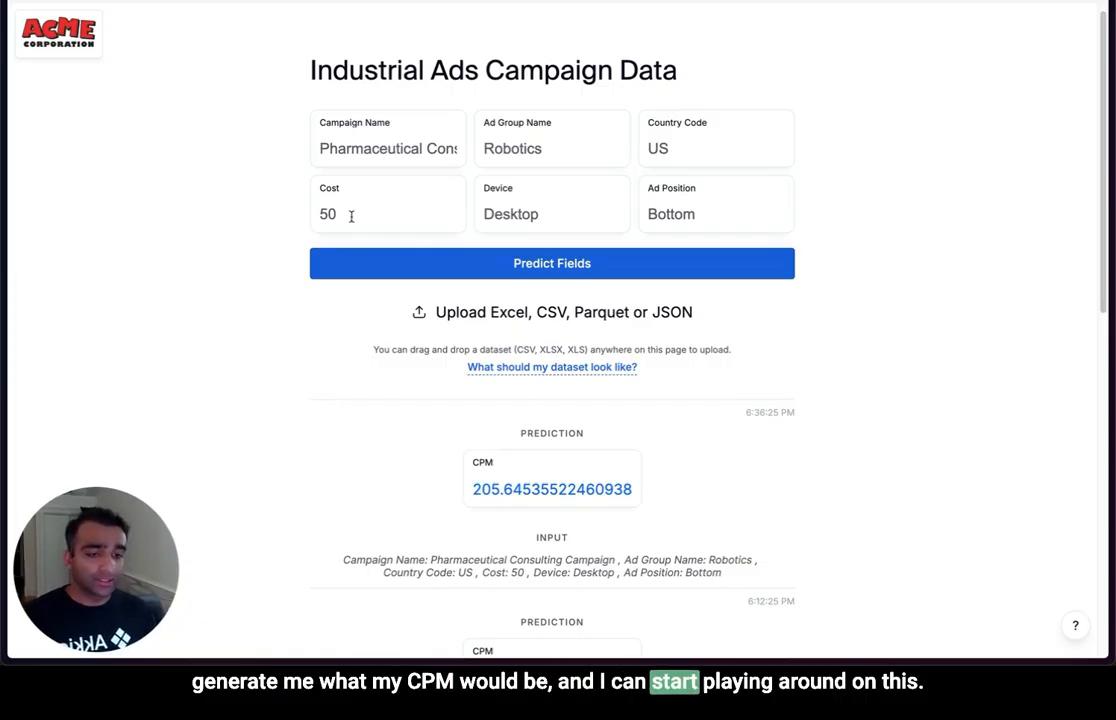
Set the Cost to 100, run the CPM prediction again and compare it with the previous one.
drag(351, 214, 309, 222)
text(100)
key(Return)
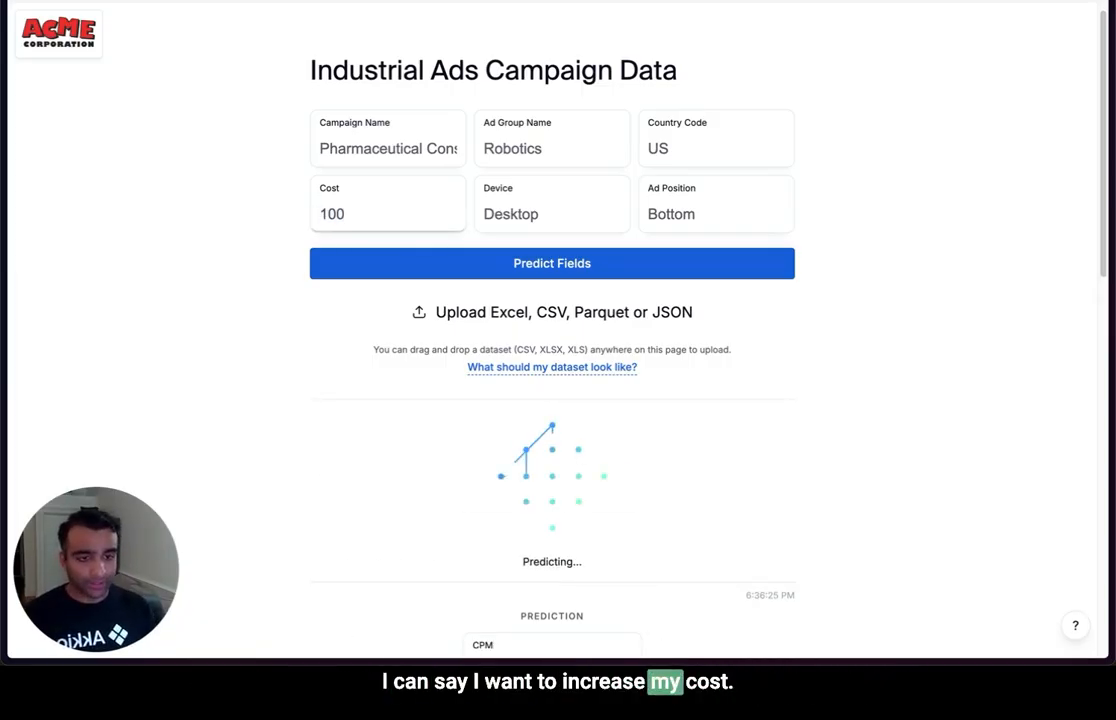
scroll(857, 466, down, 1)
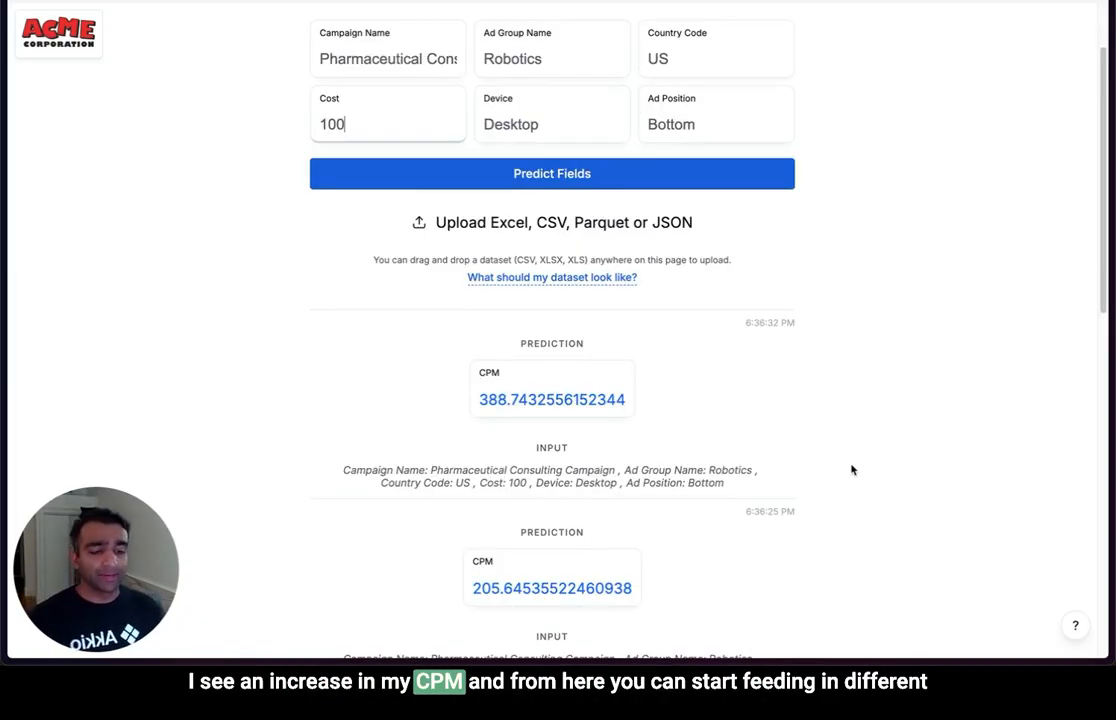